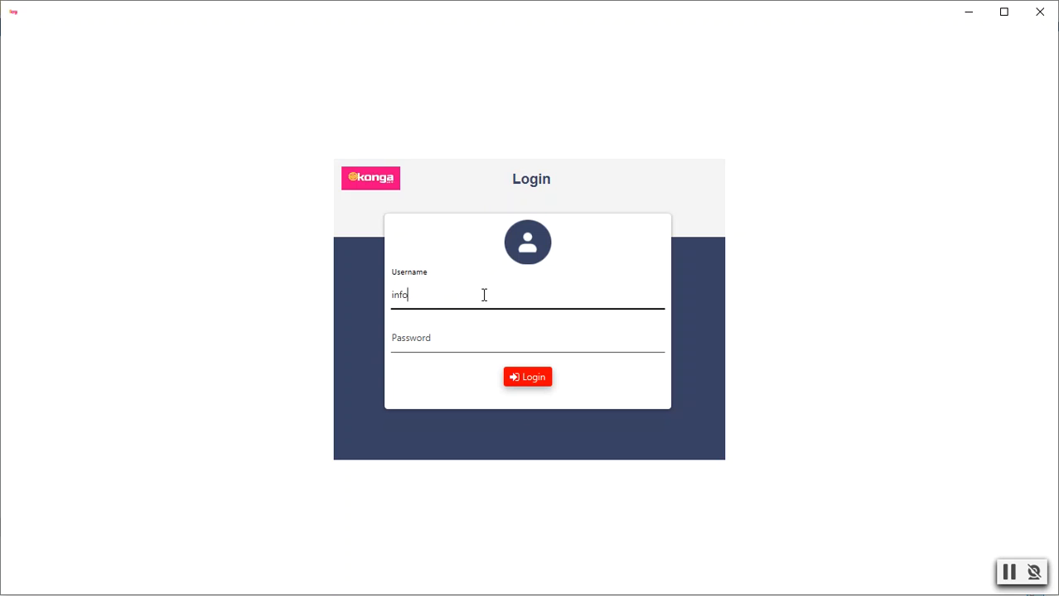
# Step: Log in with the account e-mail and password and set the application date to 18-Oct-2020
pyautogui.write('technologies.com')
pyautogui.click(485, 339)
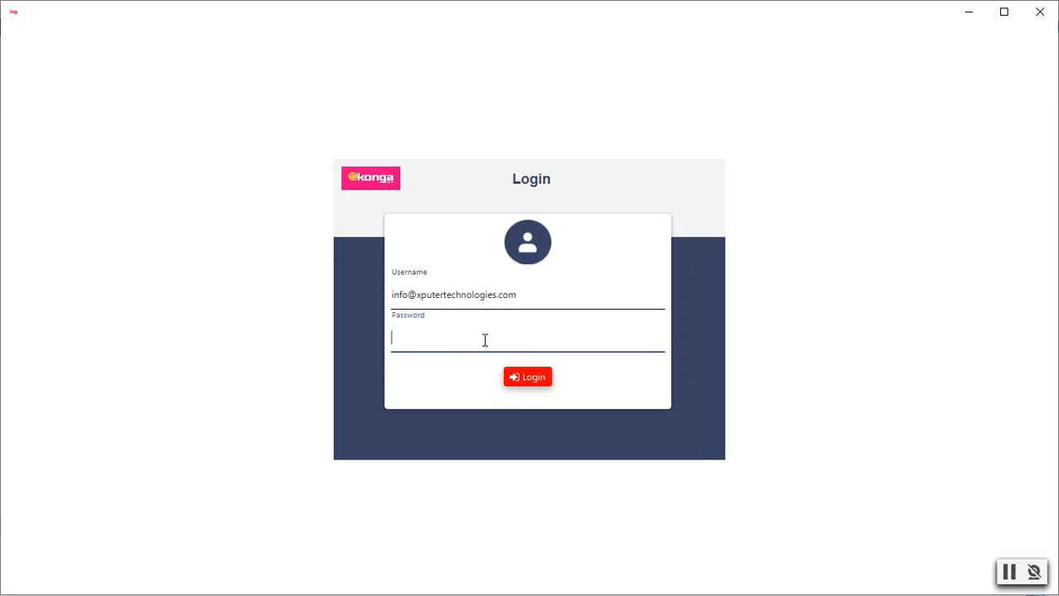
pyautogui.write('*********')
pyautogui.click(528, 379)
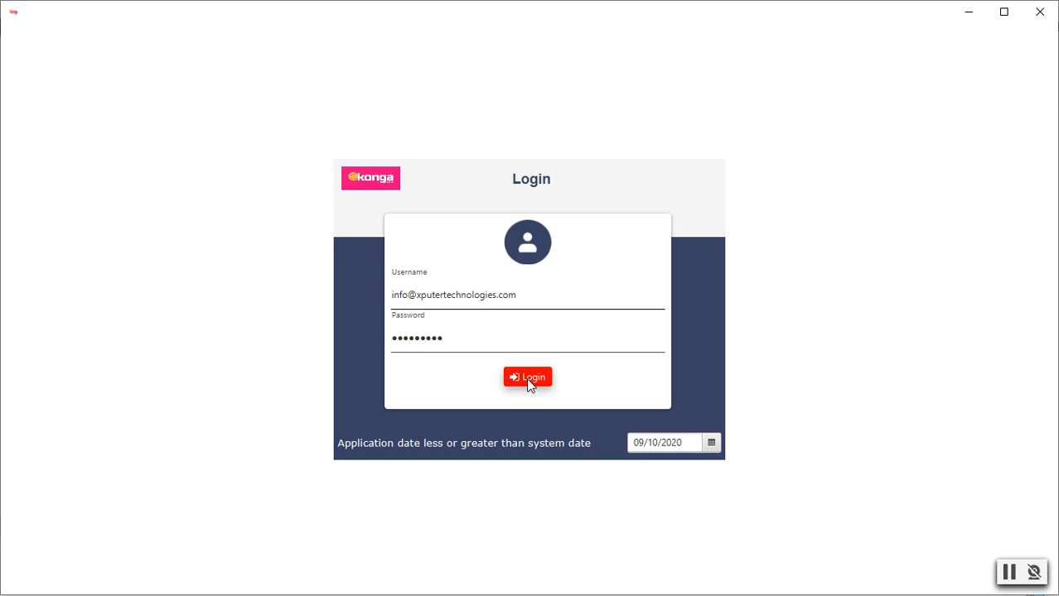
pyautogui.click(711, 443)
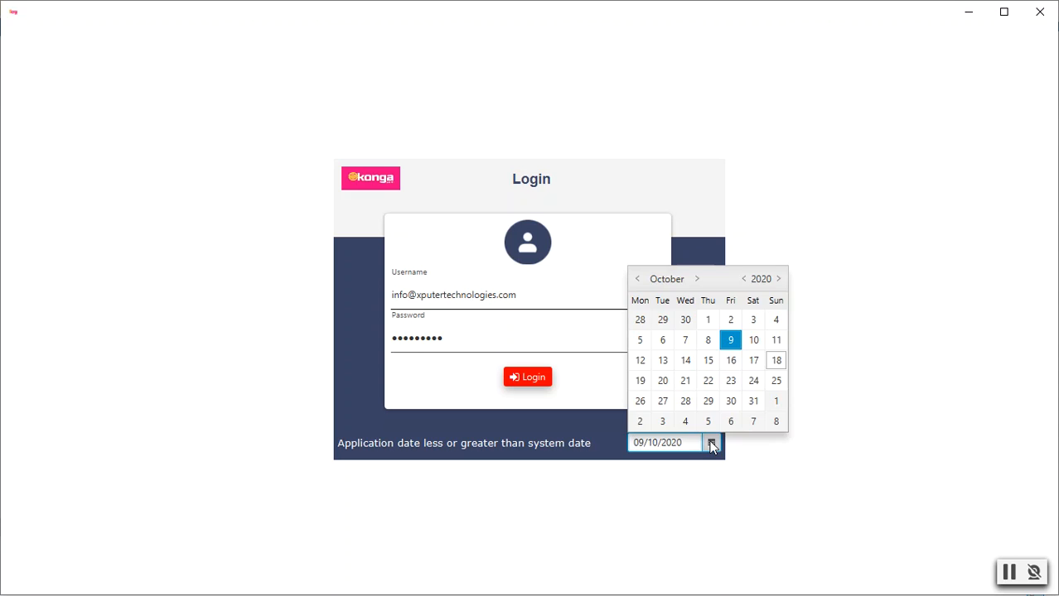
pyautogui.click(772, 366)
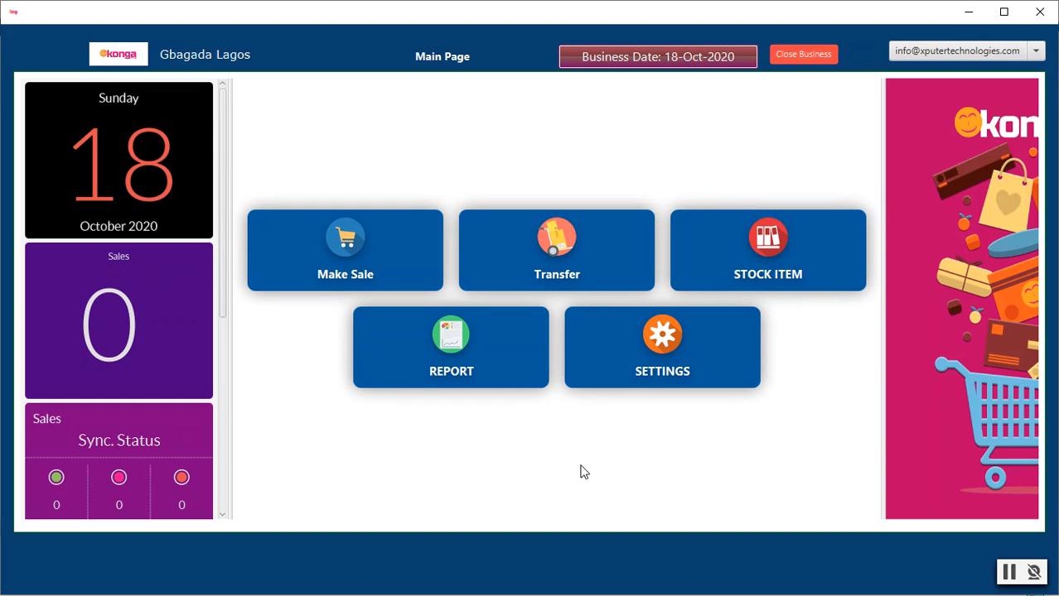
# Step: In Company settings, change store name, address and location to Marina and store code to MARS116
pyautogui.click(672, 339)
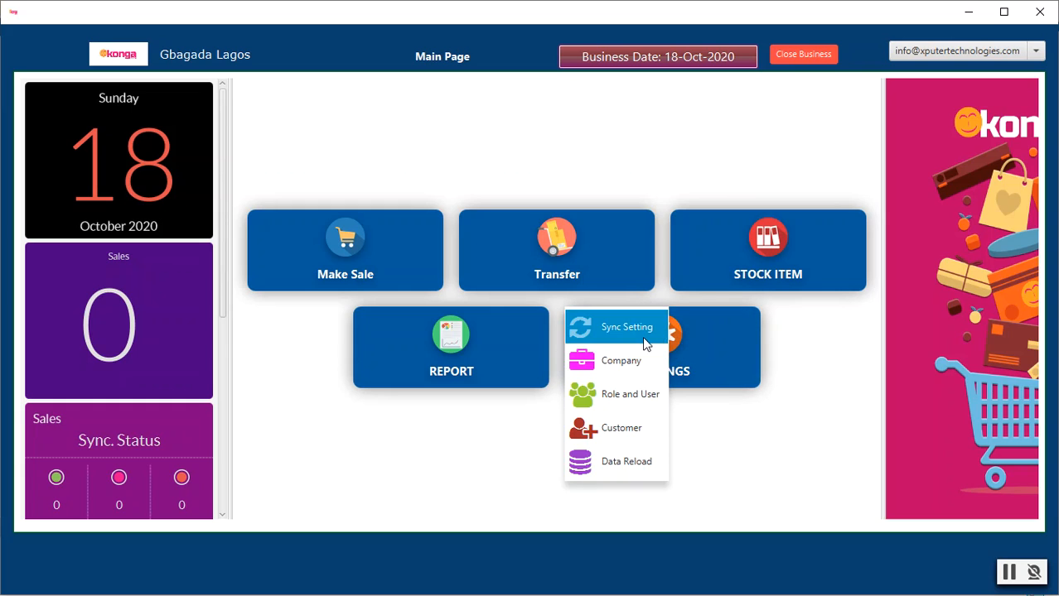
pyautogui.click(623, 365)
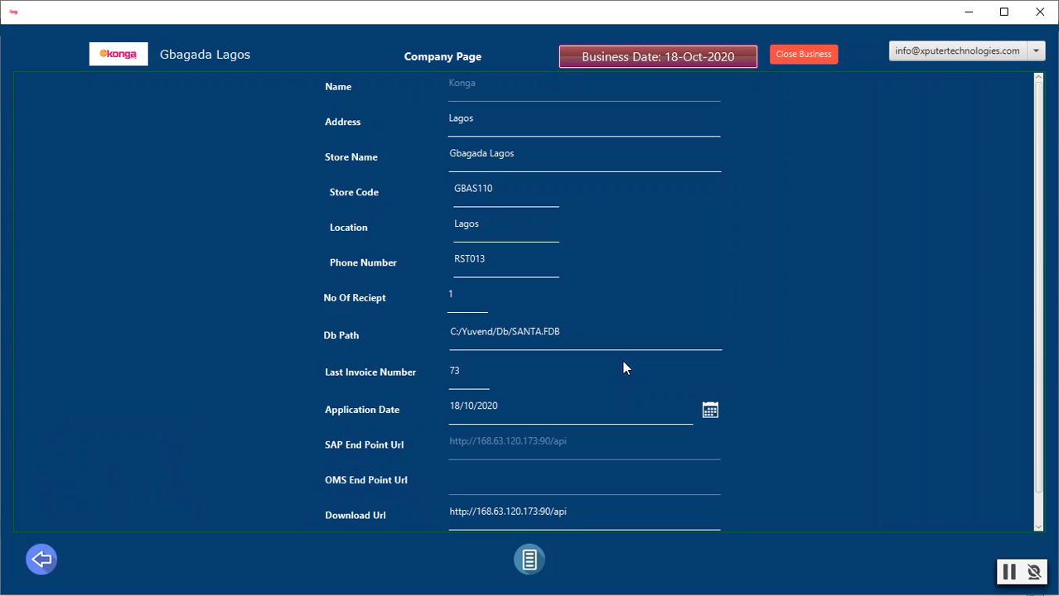
pyautogui.doubleClick(470, 154)
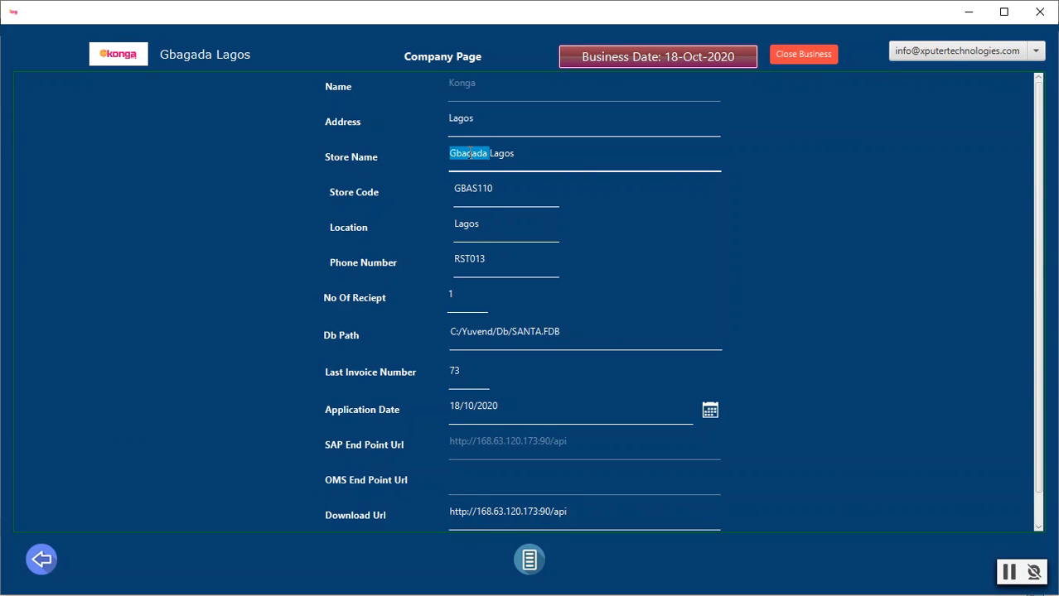
pyautogui.write('Marina')
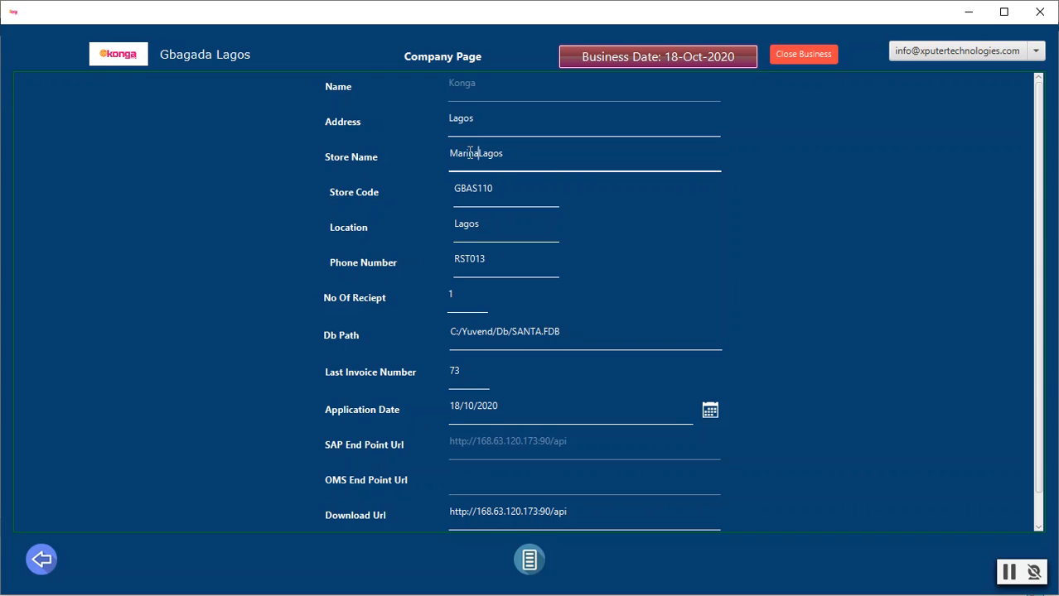
pyautogui.click(447, 118)
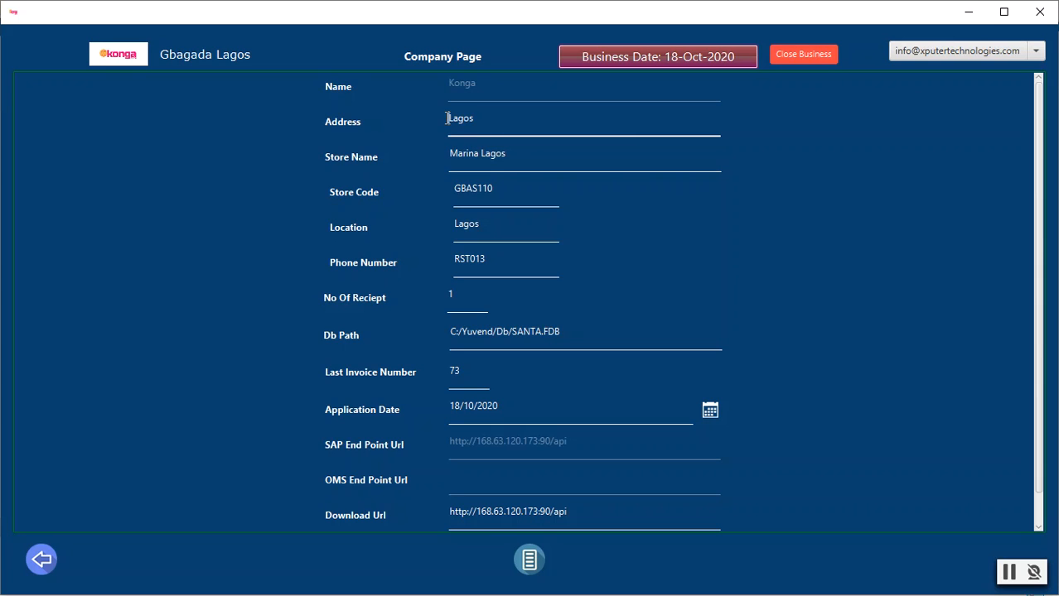
pyautogui.write('Marina')
pyautogui.doubleClick(466, 187)
pyautogui.write('MAR')
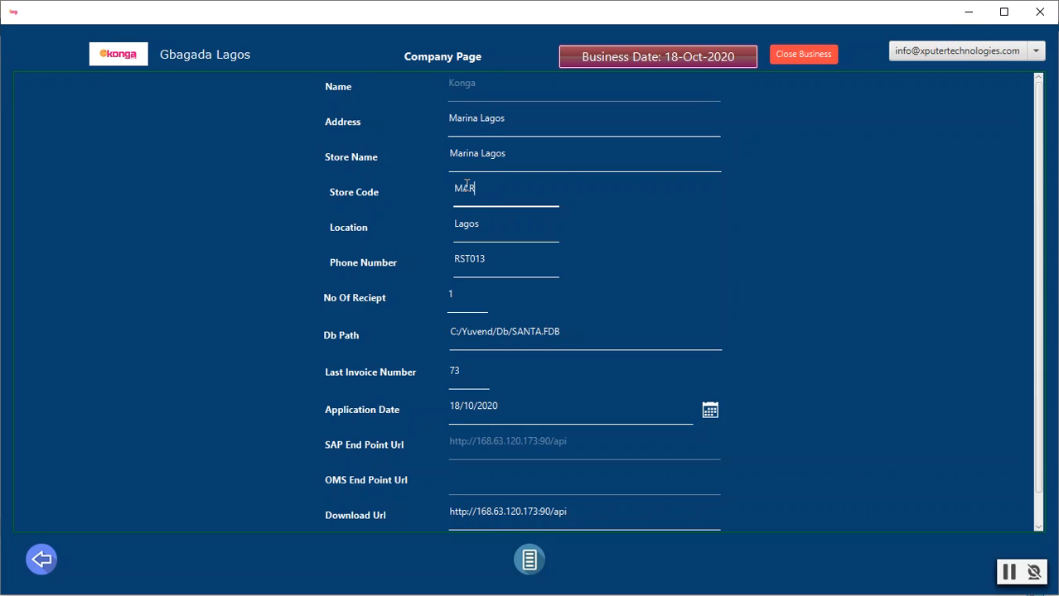
pyautogui.write('S116')
pyautogui.click(456, 228)
pyautogui.write('Marina')
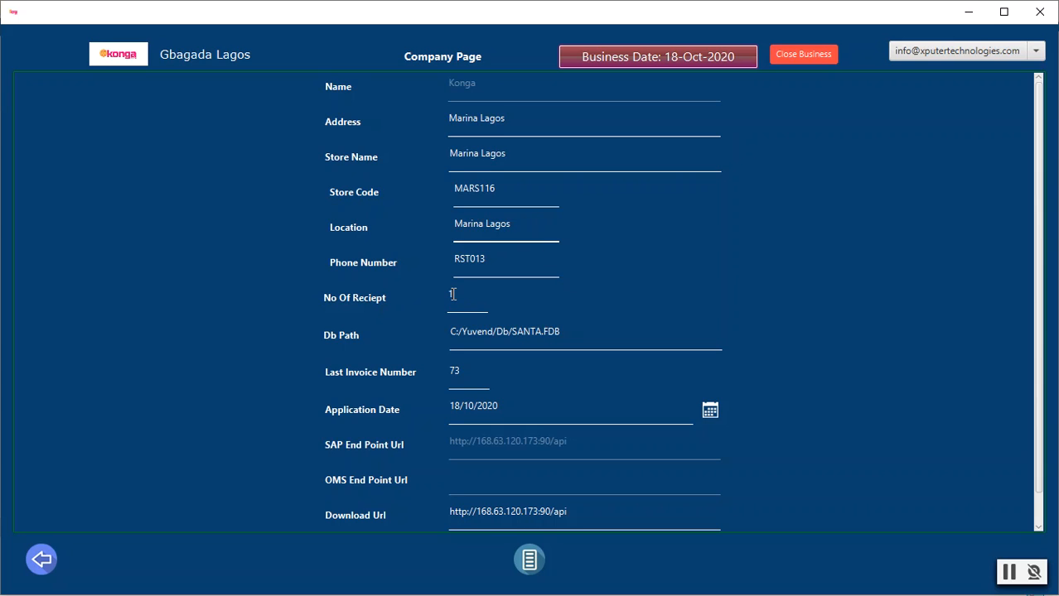
# Step: Change the Last Invoice Number from 73 to 0, save the company details and return to the Main Page
pyautogui.doubleClick(456, 372)
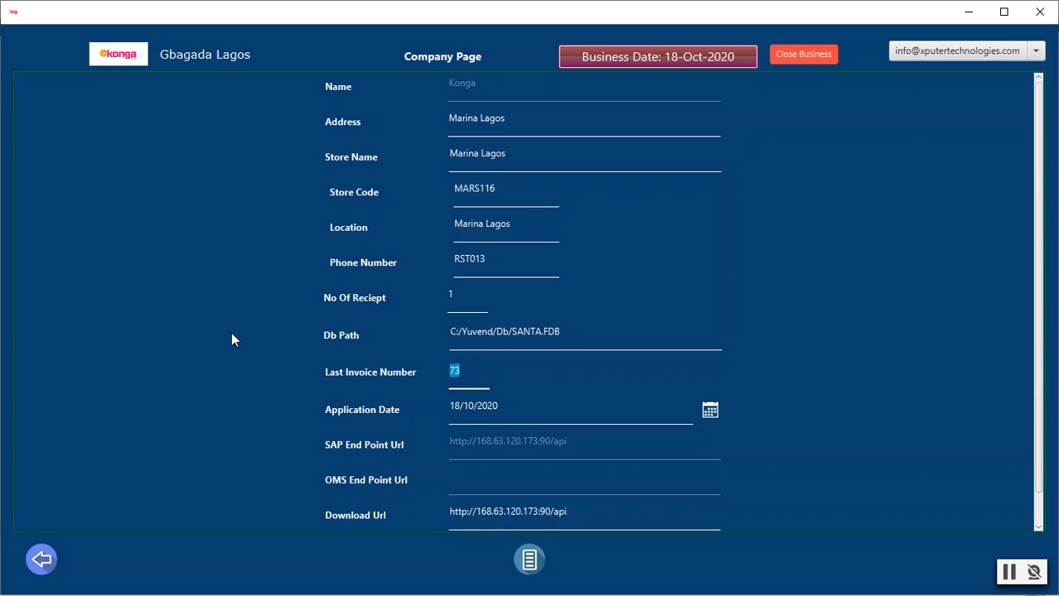
pyautogui.write('0')
pyautogui.scroll(-1, 847, 264)
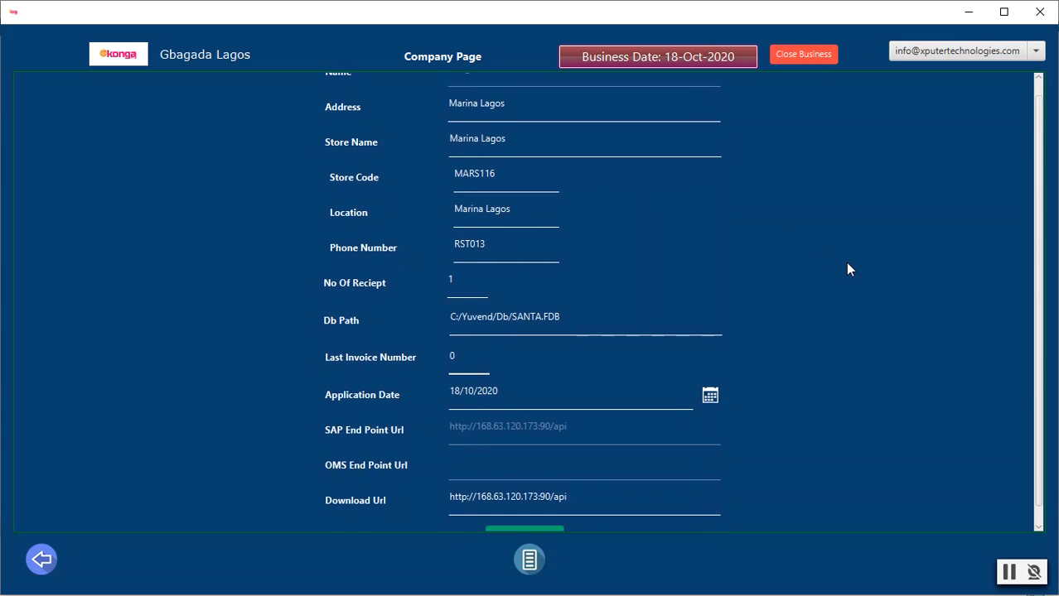
pyautogui.scroll(-1, 846, 268)
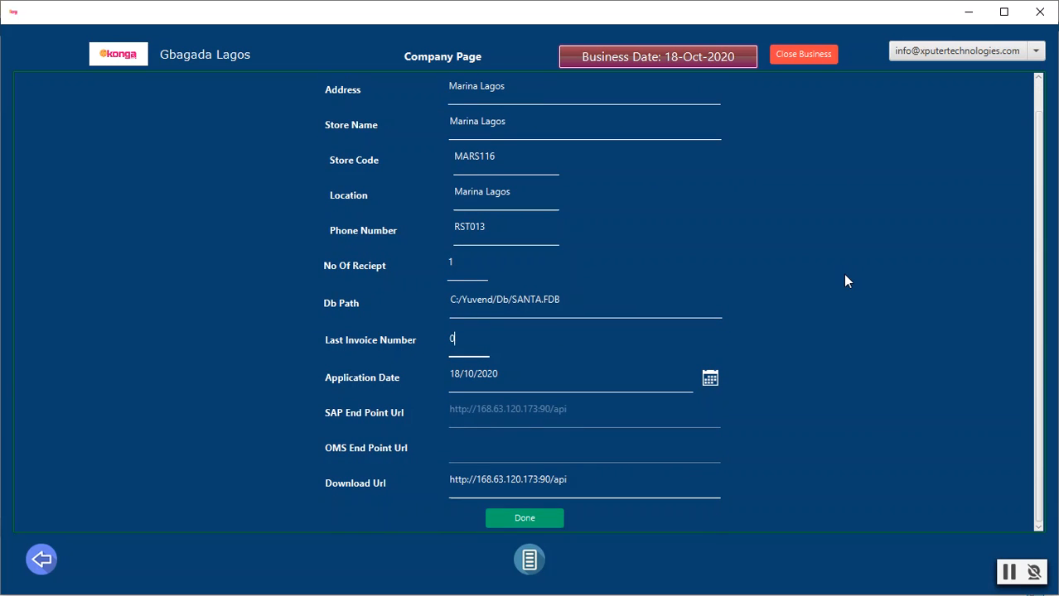
pyautogui.click(527, 519)
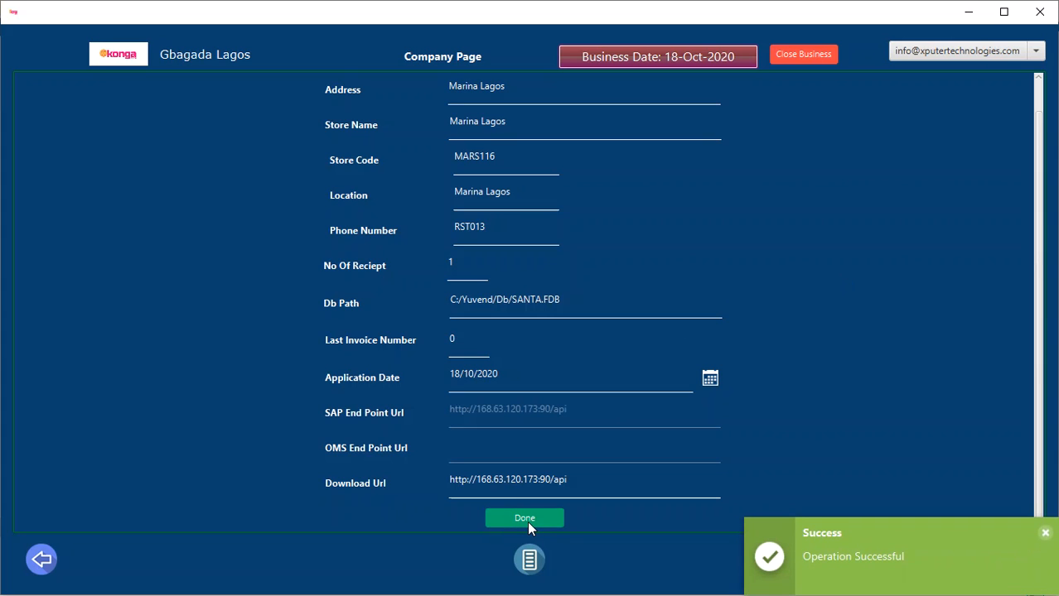
pyautogui.click(535, 564)
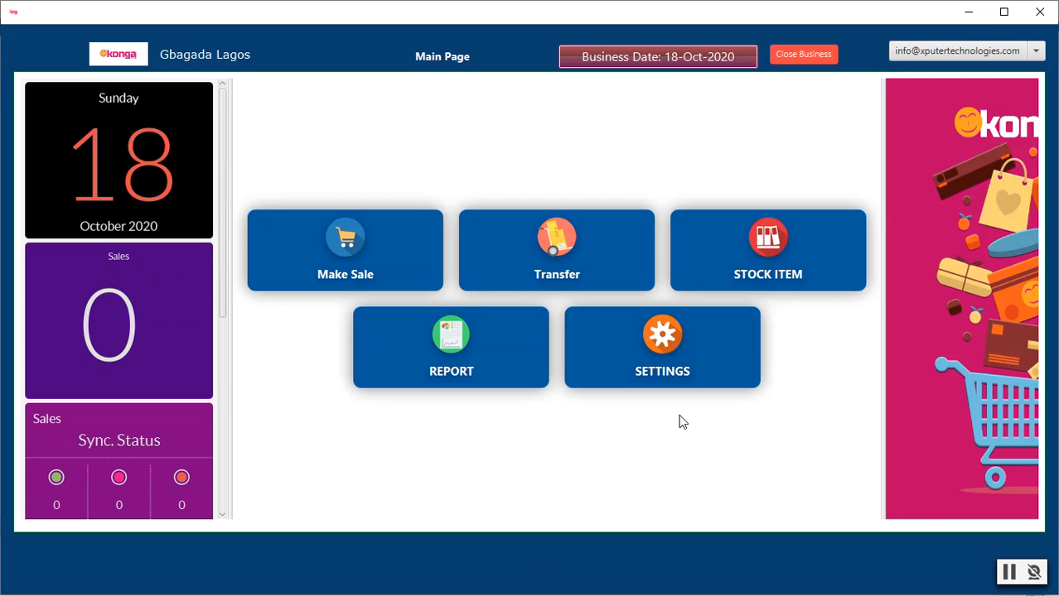
# Step: Go to Settings > Sync Setting and show the data synchronization fields
pyautogui.click(672, 350)
pyautogui.click(622, 328)
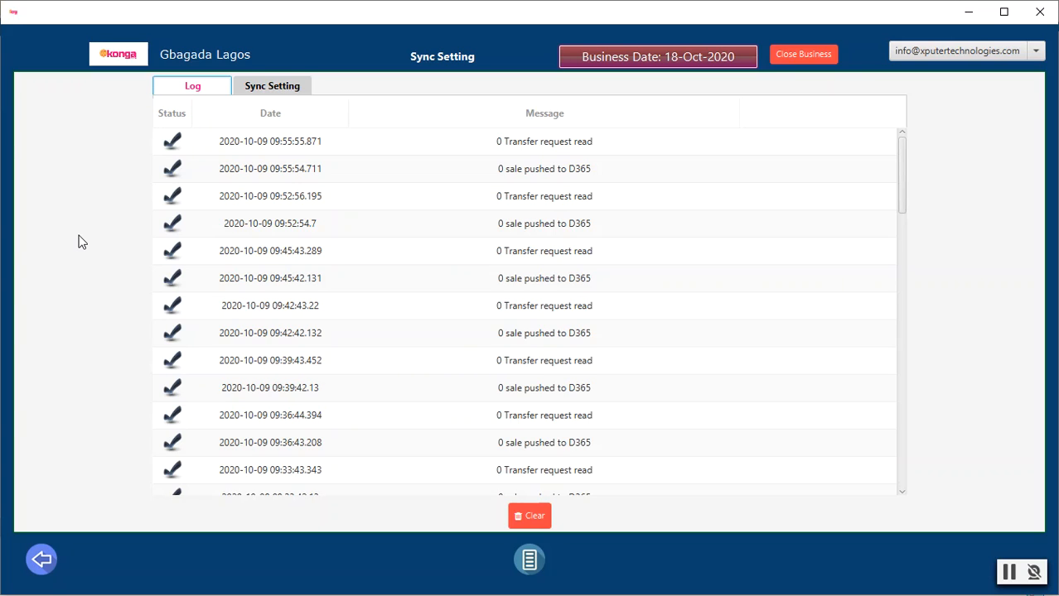
pyautogui.click(273, 88)
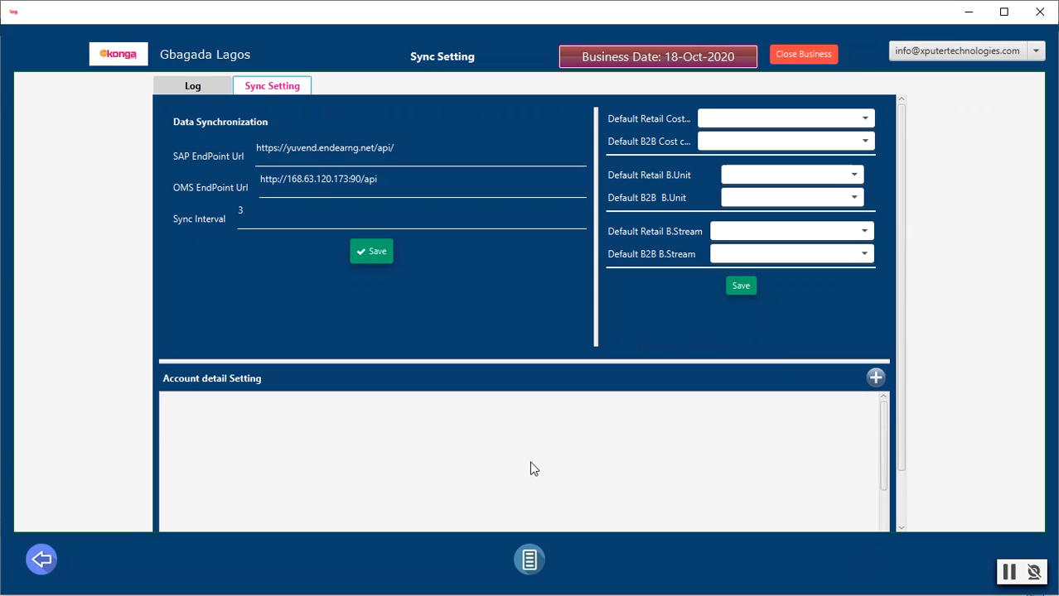
# Step: Leave the Sync Setting page and return to the Main Page
pyautogui.click(530, 561)
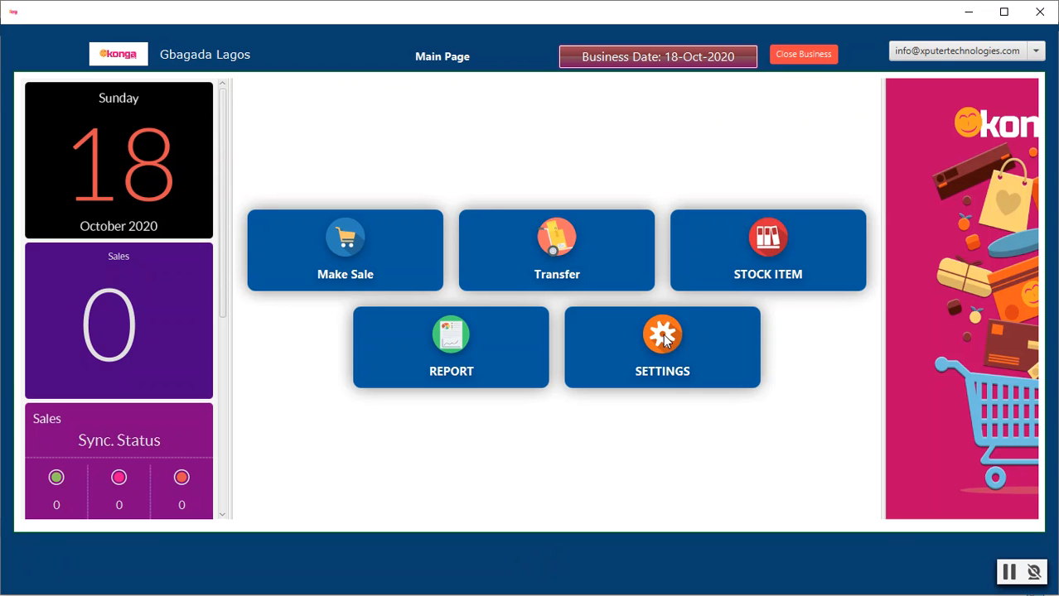
# Step: On the Data Reload page, reload payment methods, banks, payment terms and stores, then return to the Main Page
pyautogui.click(666, 340)
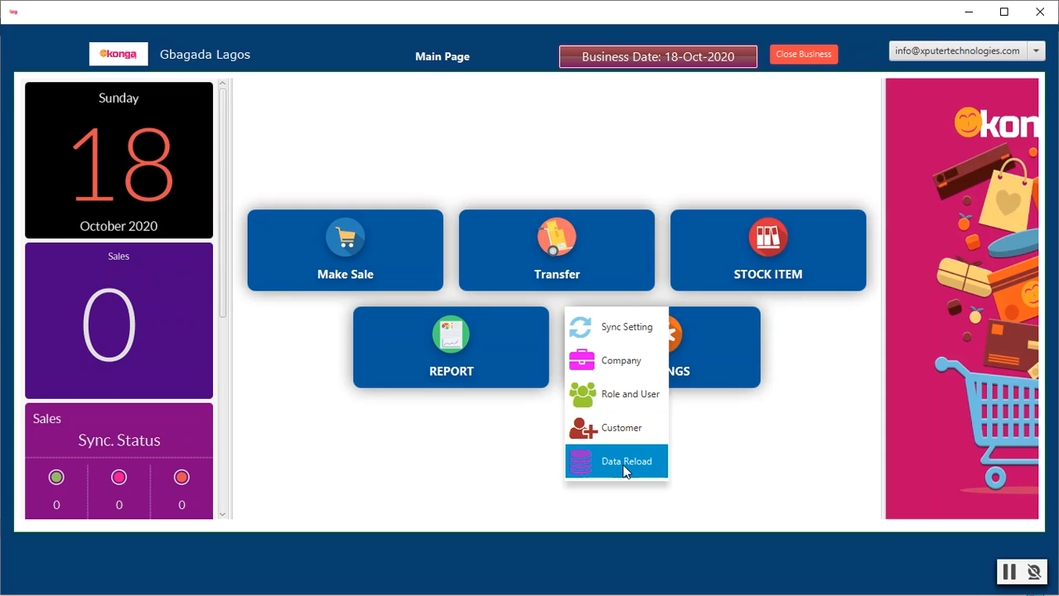
pyautogui.click(624, 471)
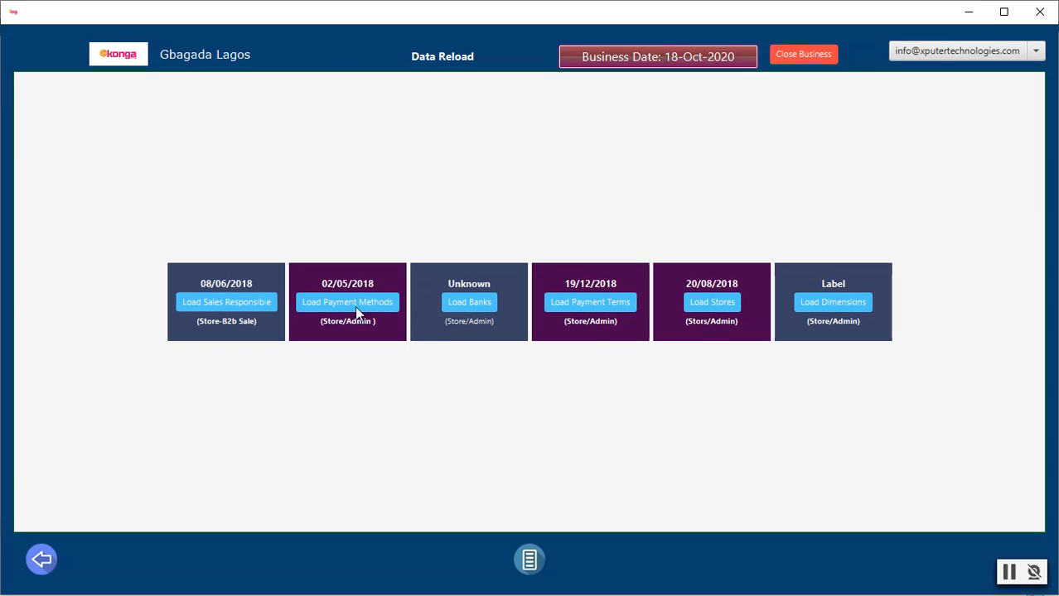
pyautogui.click(210, 303)
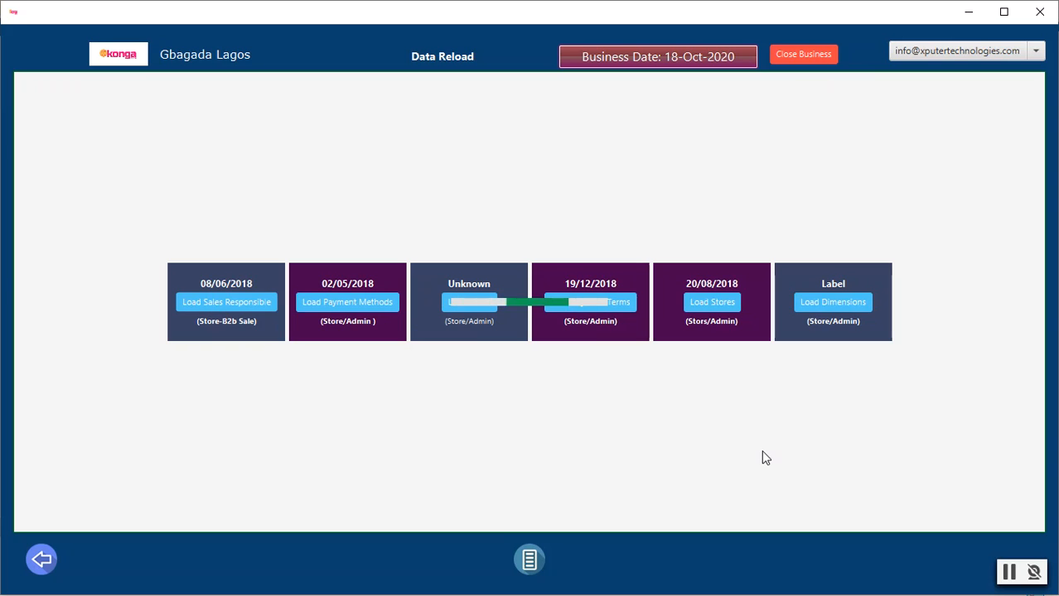
pyautogui.click(1008, 574)
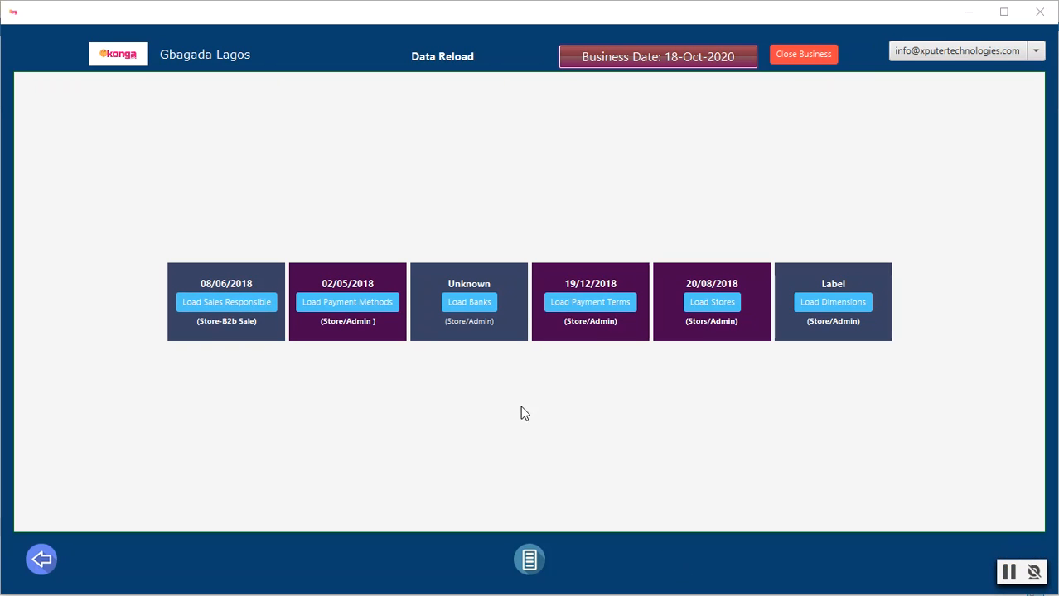
pyautogui.click(374, 303)
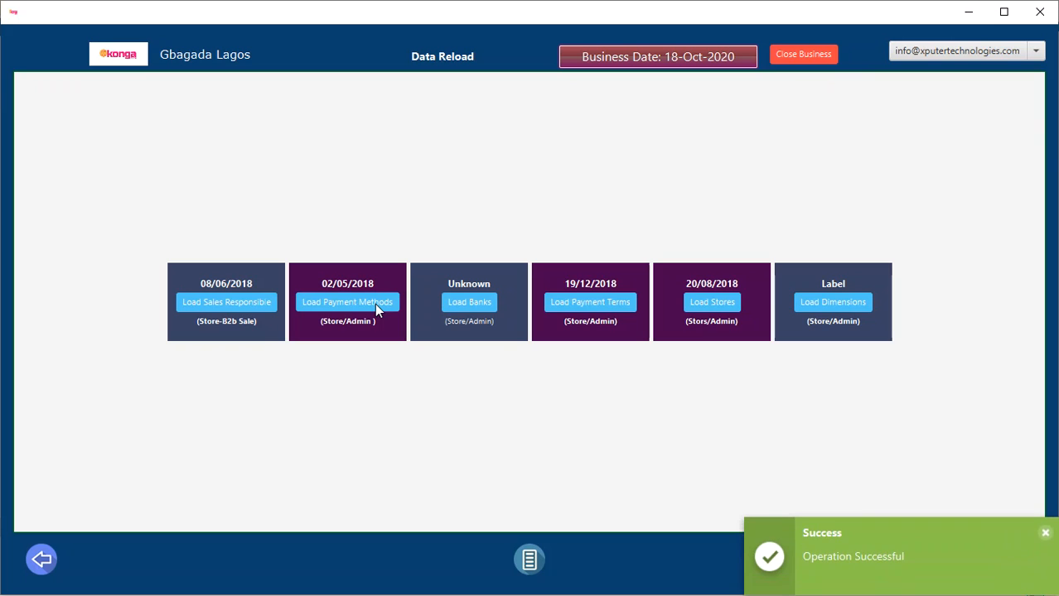
pyautogui.click(469, 304)
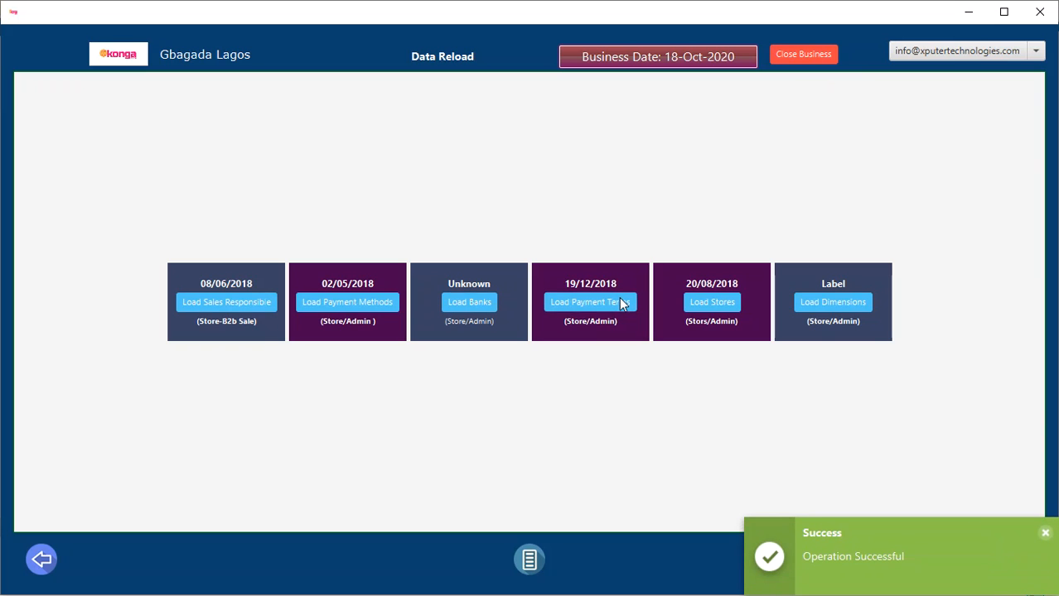
pyautogui.click(623, 304)
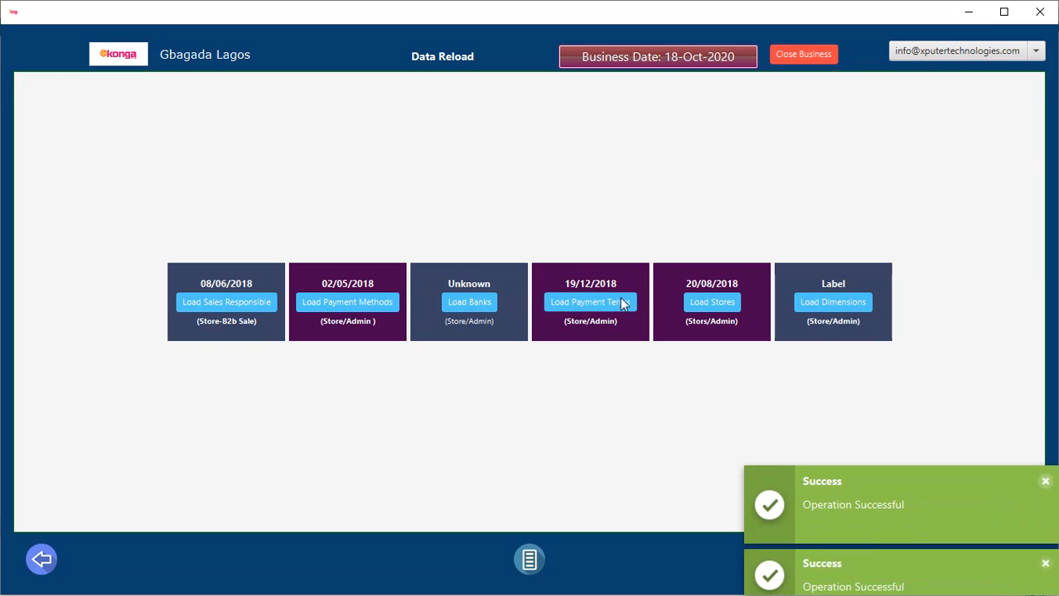
pyautogui.click(714, 306)
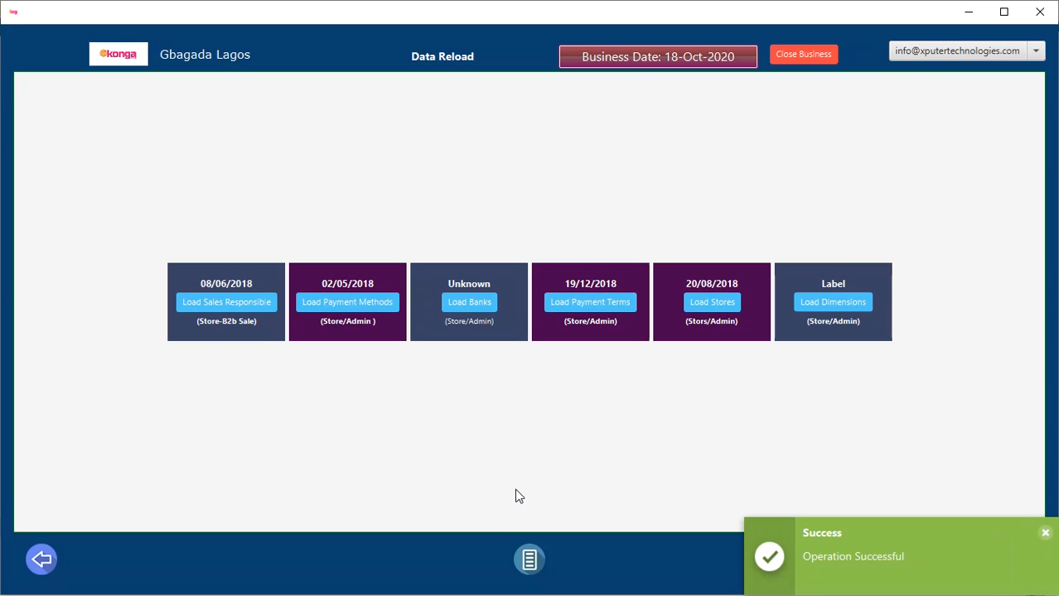
pyautogui.click(531, 558)
pyautogui.click(658, 347)
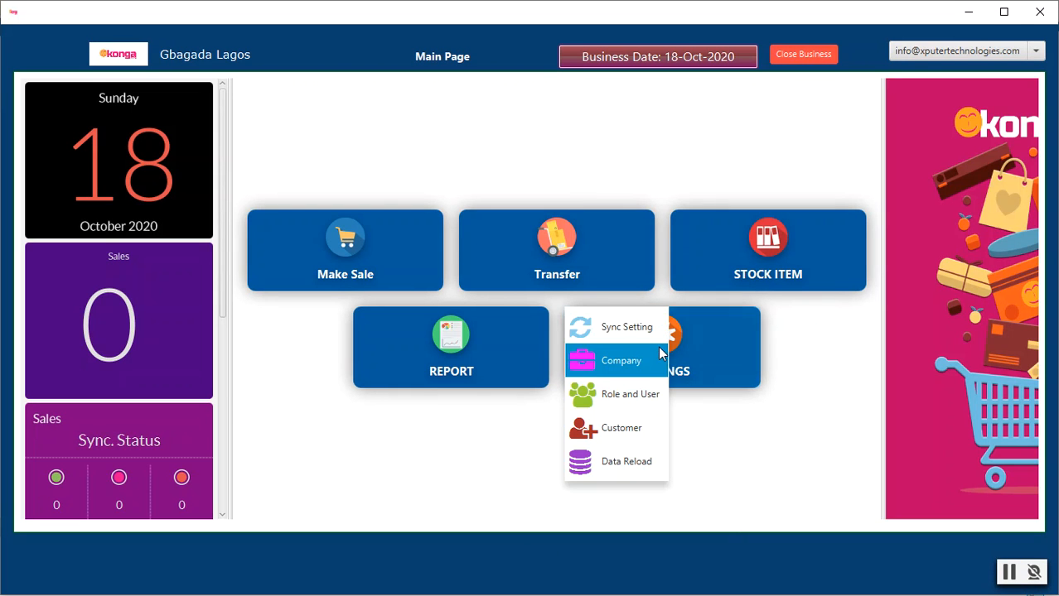
# Step: Open Sync Setting and switch to the form with endpoints, defaults and payment accounts
pyautogui.click(618, 329)
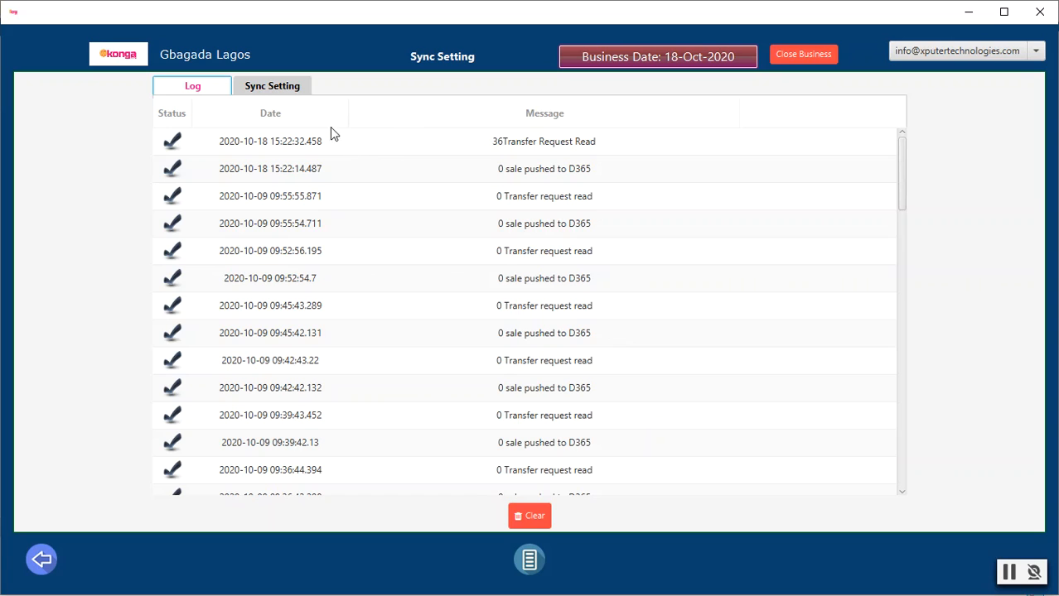
pyautogui.click(287, 85)
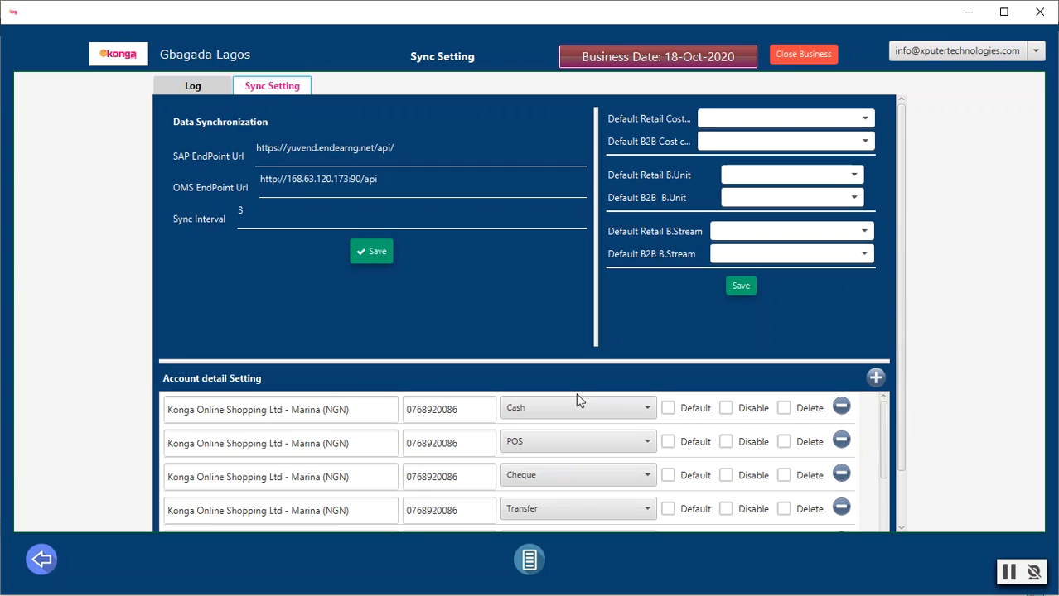
# Step: Mark the first Marina Cash account as Default and save the account details
pyautogui.click(667, 409)
pyautogui.scroll(-2, 668, 412)
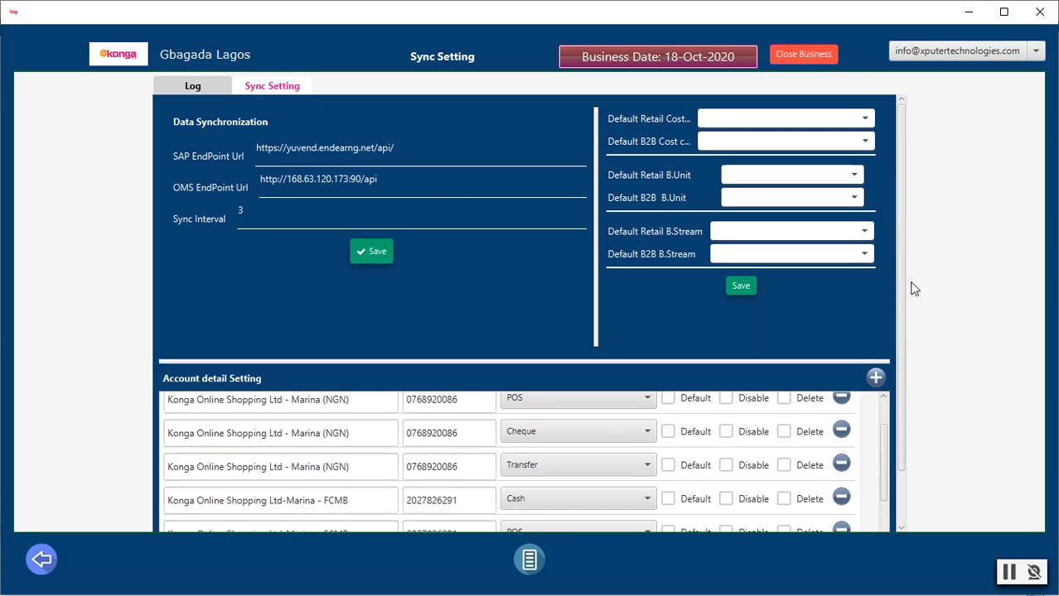
pyautogui.scroll(-1, 905, 296)
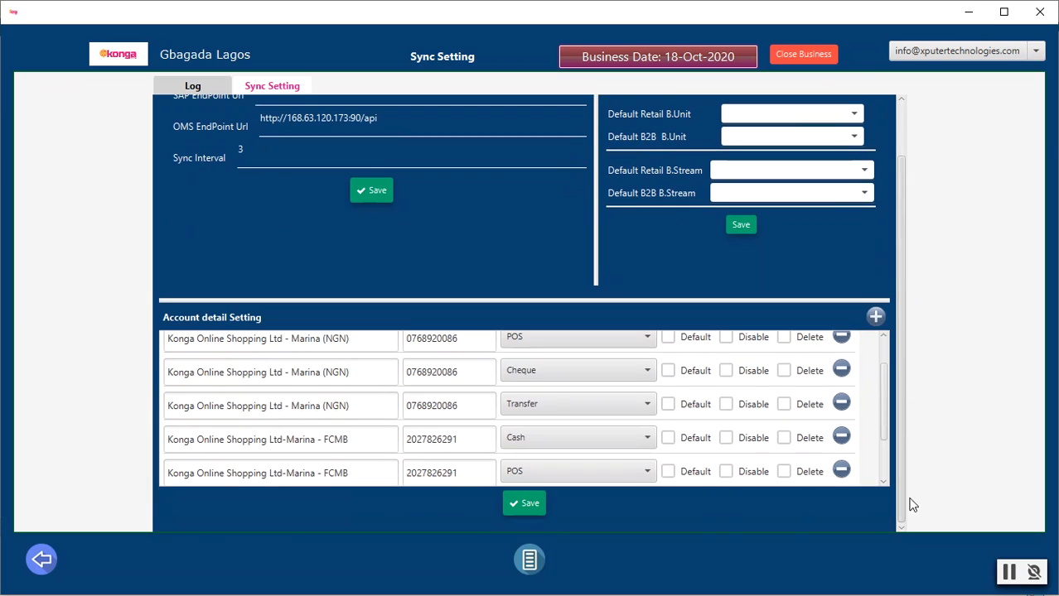
pyautogui.click(525, 507)
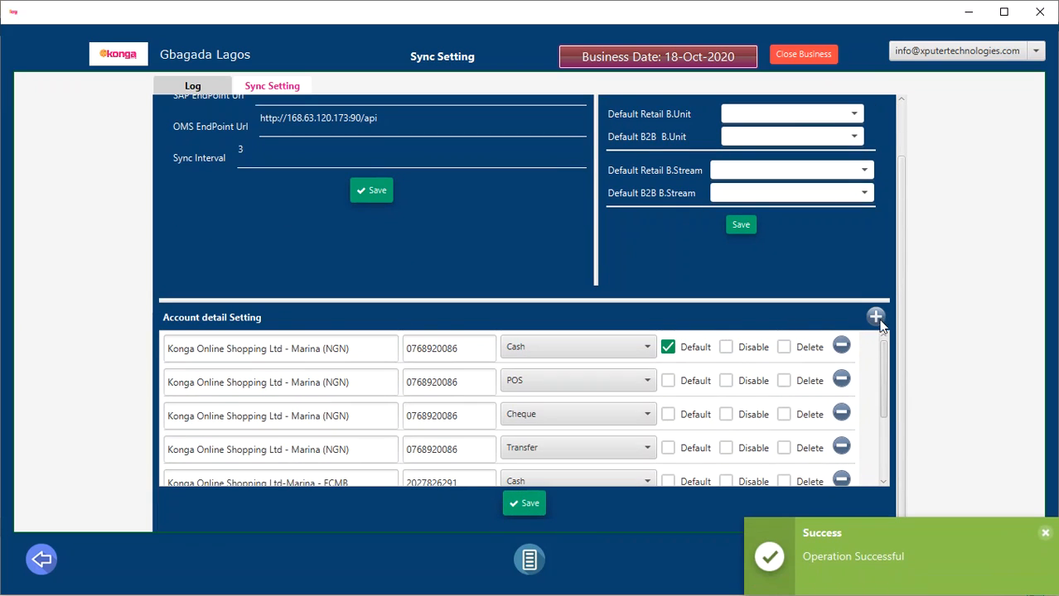
pyautogui.moveTo(884, 398); pyautogui.dragTo(879, 322)
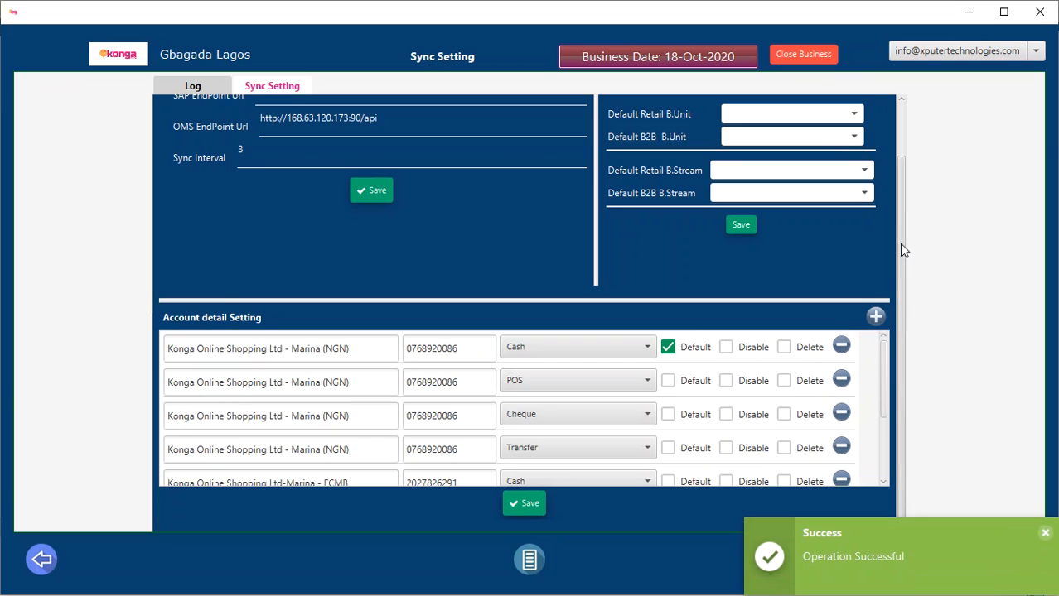
pyautogui.scroll(1, 902, 246)
# Step: Set both the retail and B2B cost centres to MARINA RETAIL STORE
pyautogui.click(759, 119)
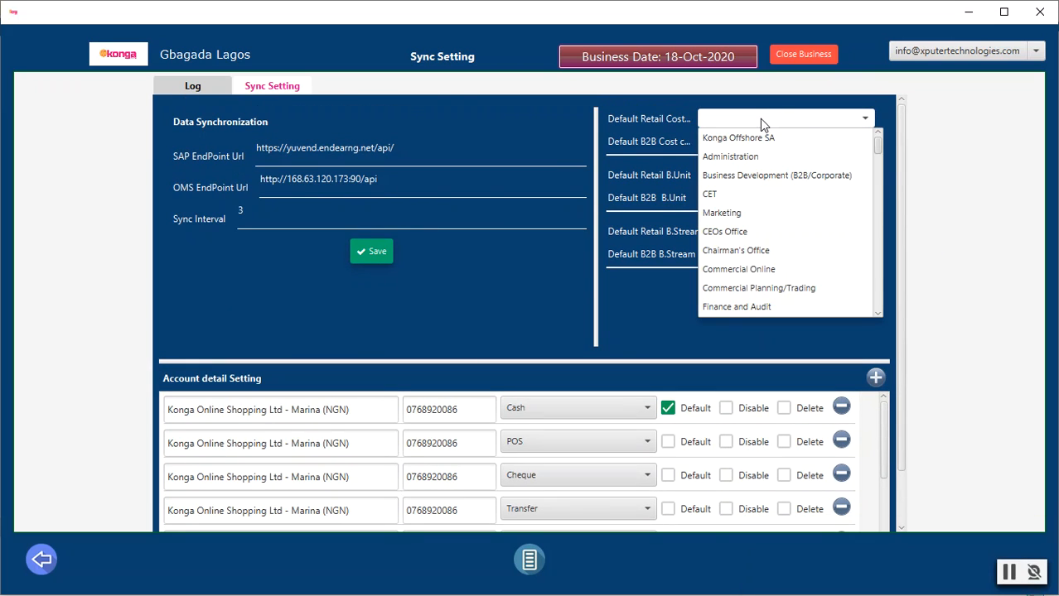
pyautogui.scroll(-10, 851, 184)
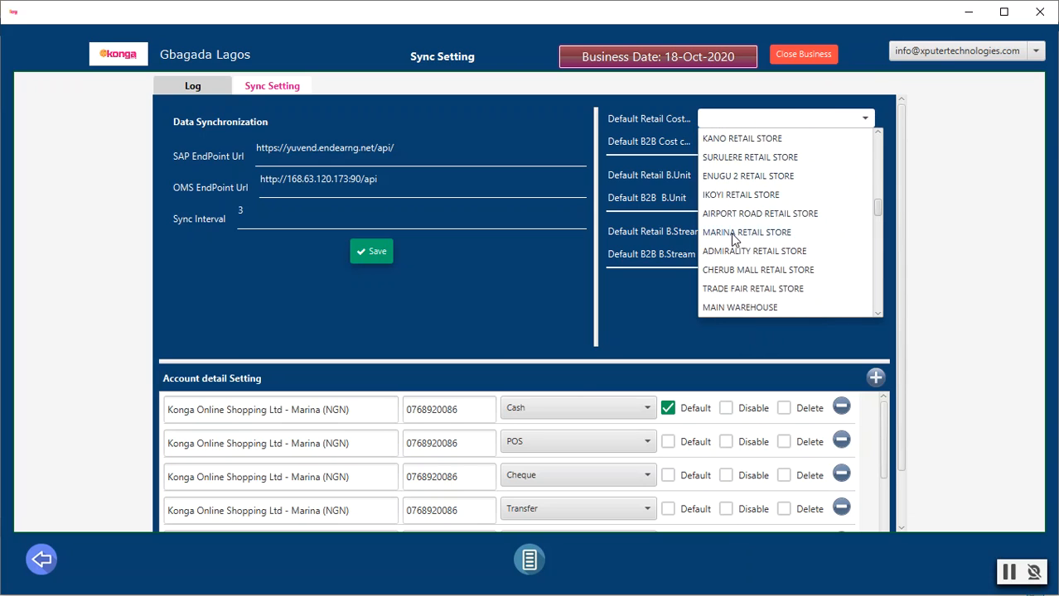
pyautogui.click(736, 234)
pyautogui.click(740, 146)
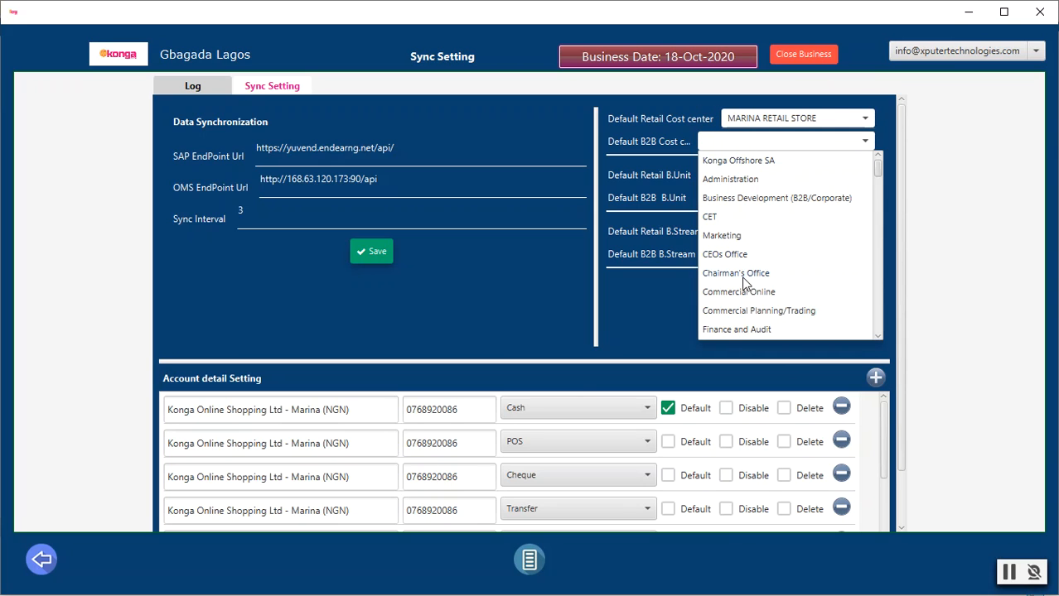
pyautogui.scroll(-5, 746, 280)
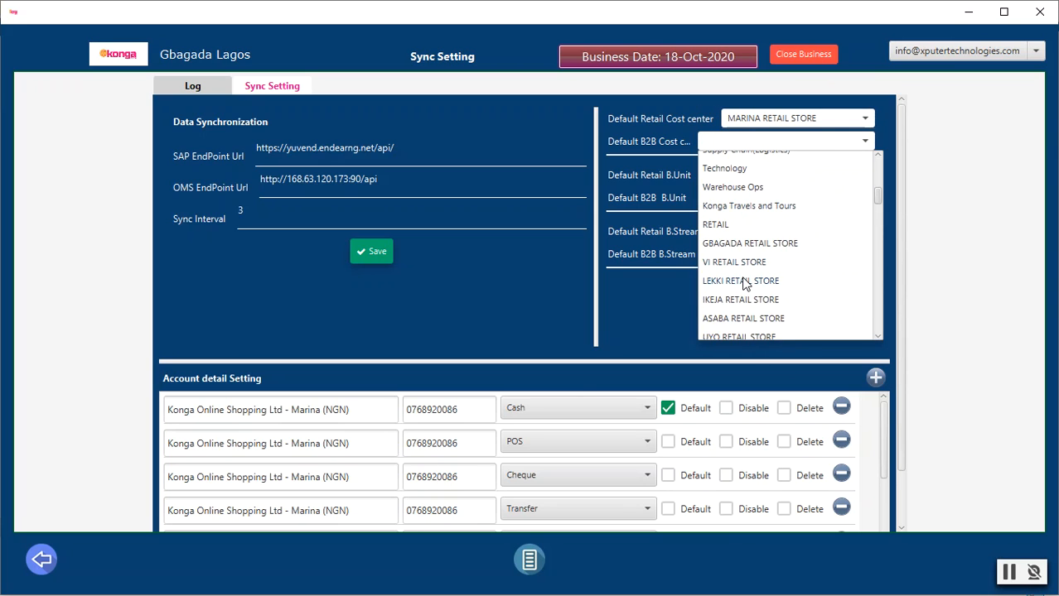
pyautogui.scroll(-6, 744, 284)
pyautogui.click(730, 286)
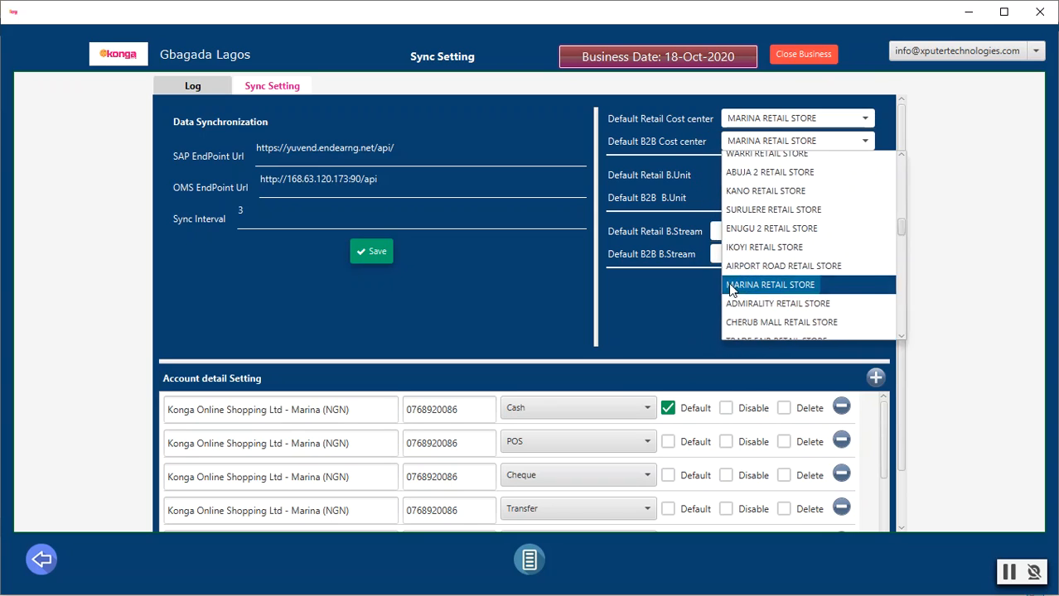
# Step: Set both the retail and B2B business units to KONGA Group
pyautogui.click(777, 174)
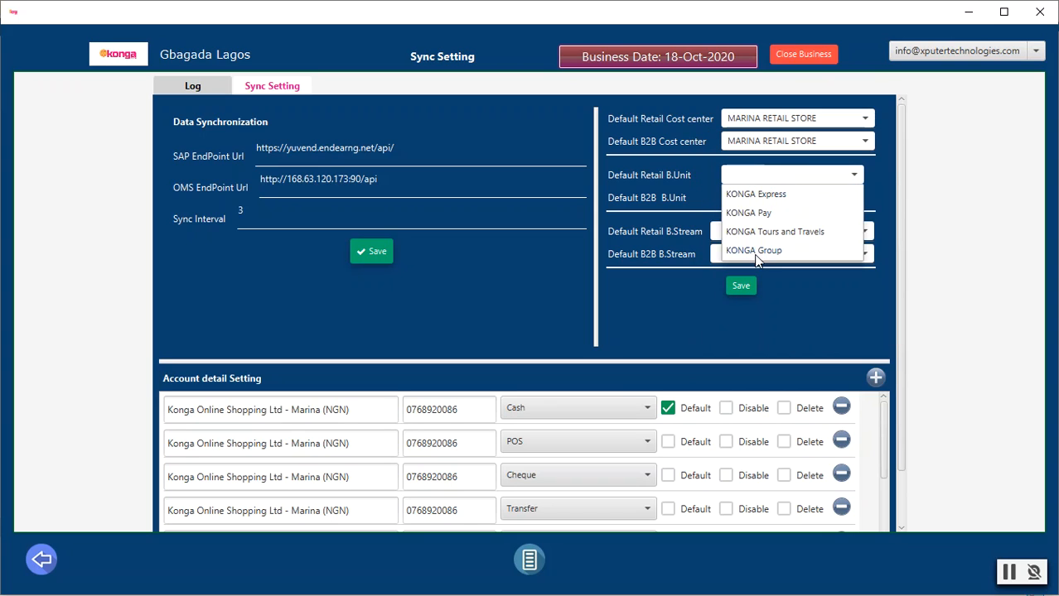
pyautogui.click(754, 251)
pyautogui.click(764, 196)
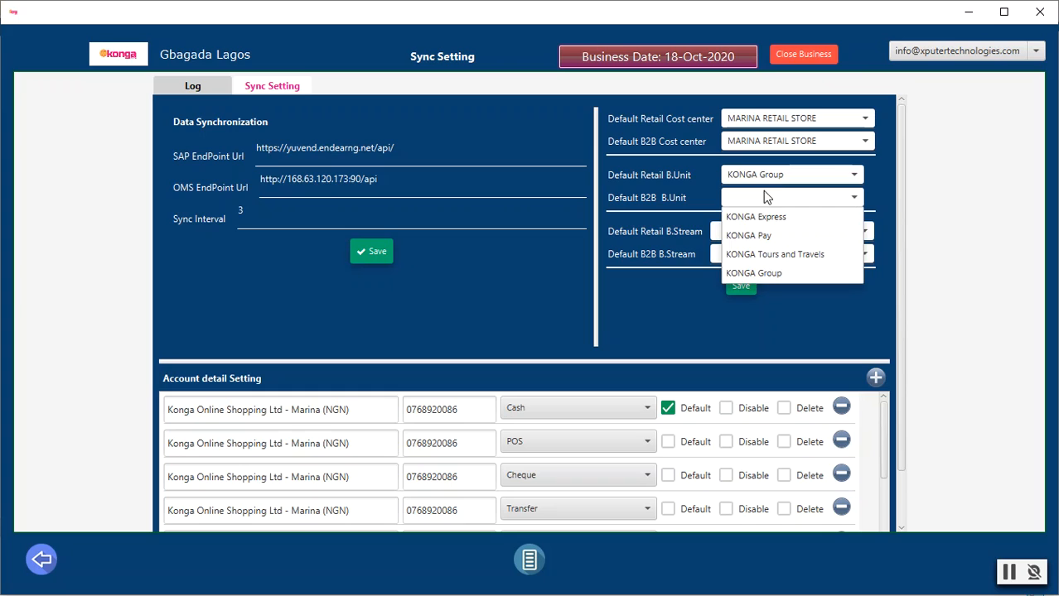
pyautogui.click(754, 275)
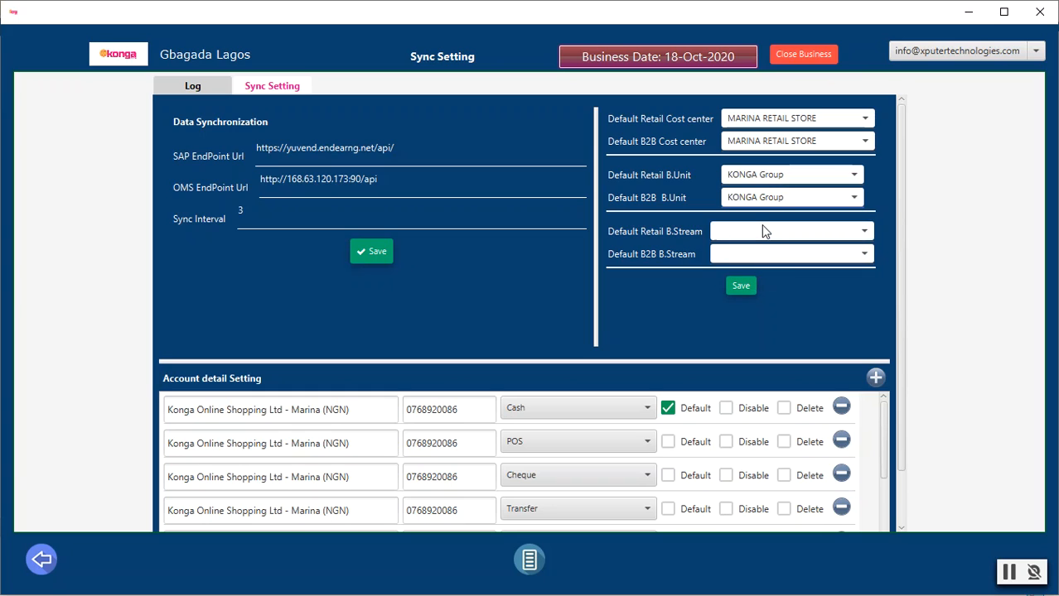
# Step: Set business streams to Konga Retail/Physical Stores and Konga B2B, then save the defaults
pyautogui.click(786, 237)
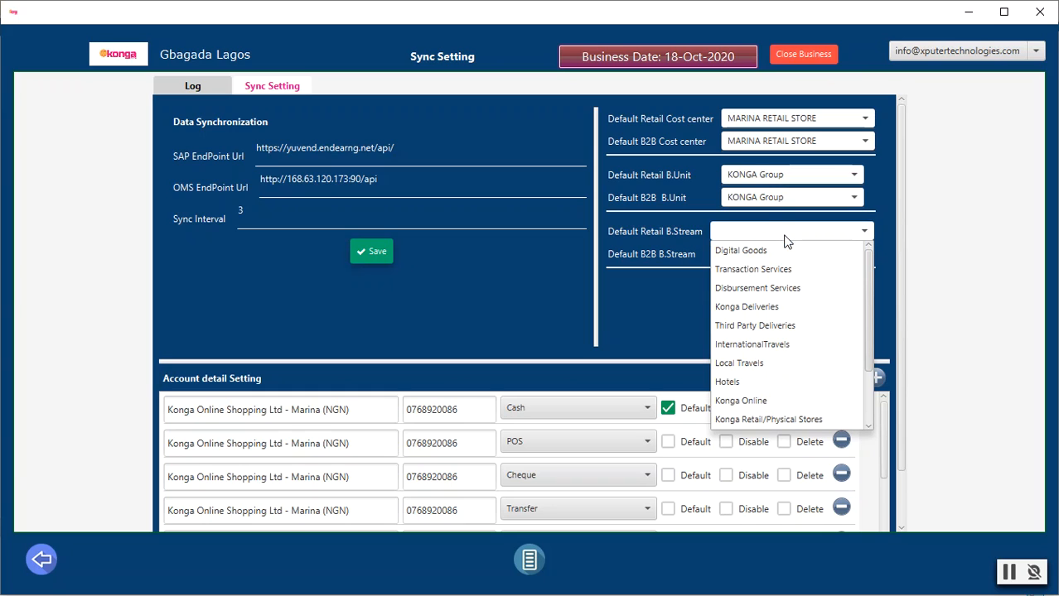
pyautogui.click(761, 419)
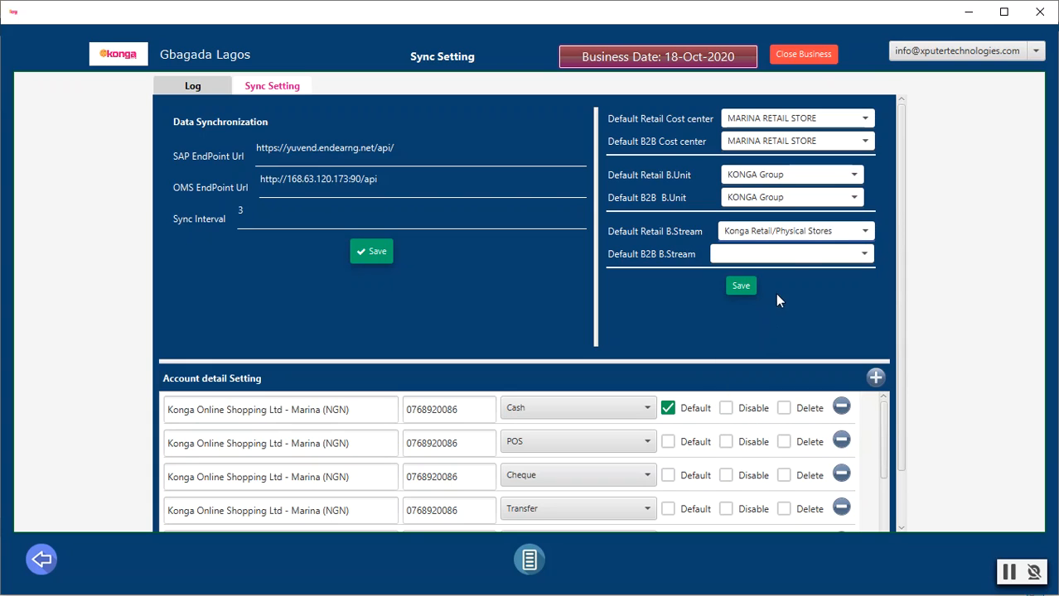
pyautogui.click(787, 256)
pyautogui.scroll(-2, 780, 367)
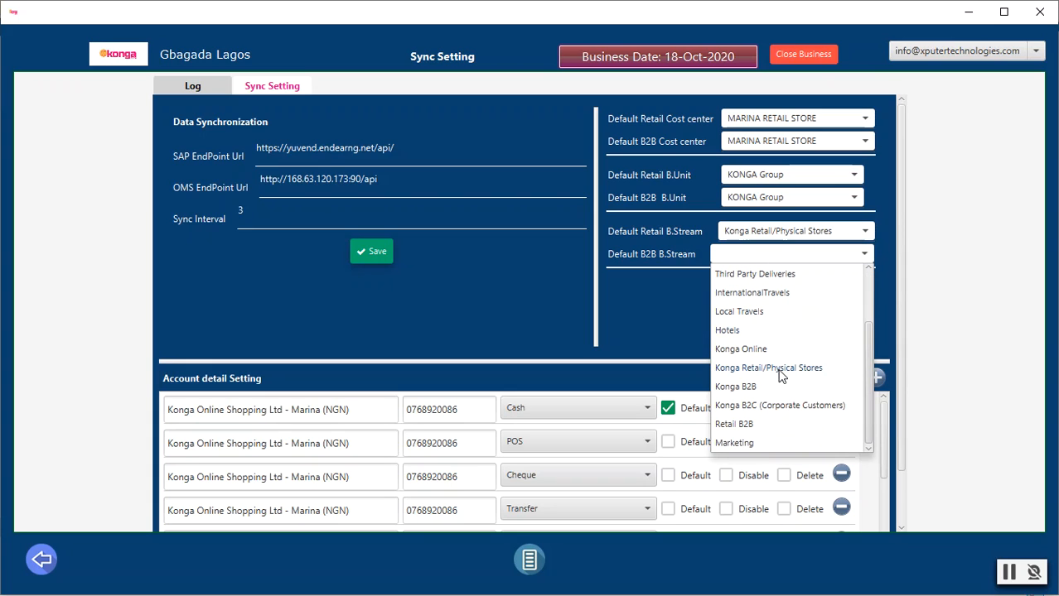
pyautogui.click(746, 387)
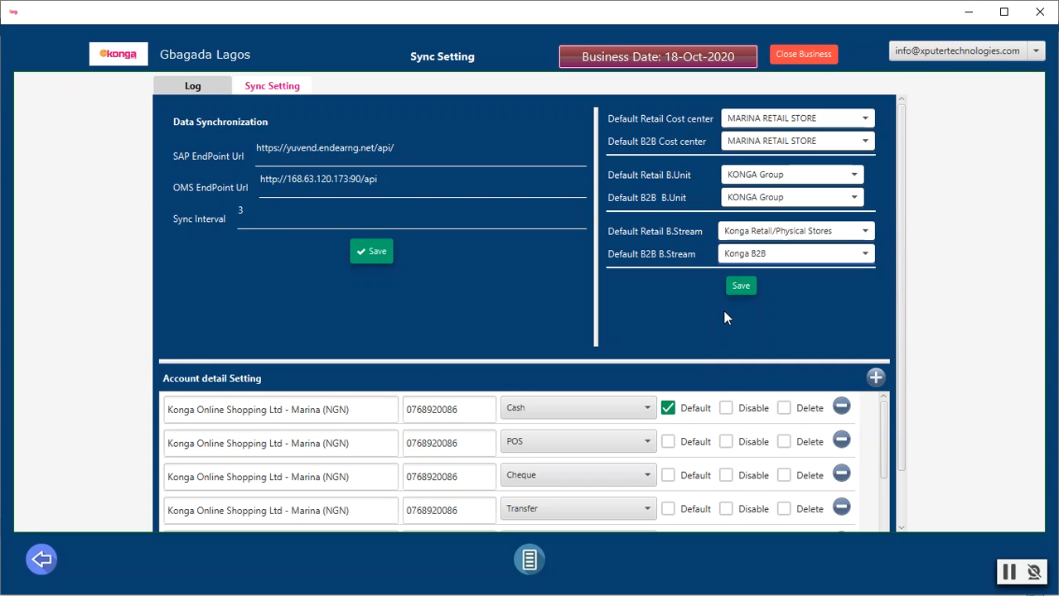
pyautogui.click(739, 288)
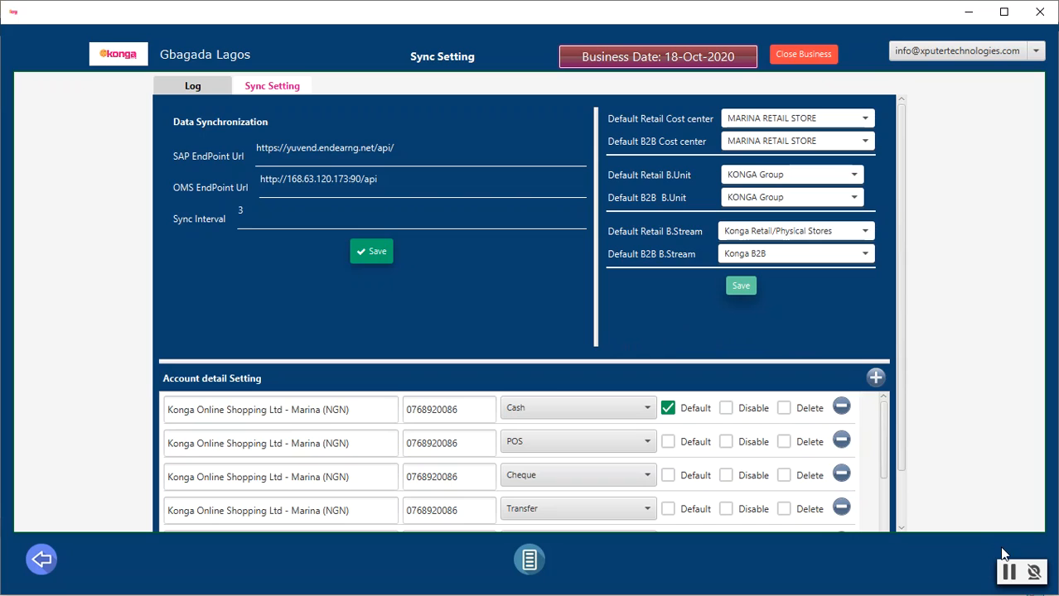
pyautogui.click(740, 287)
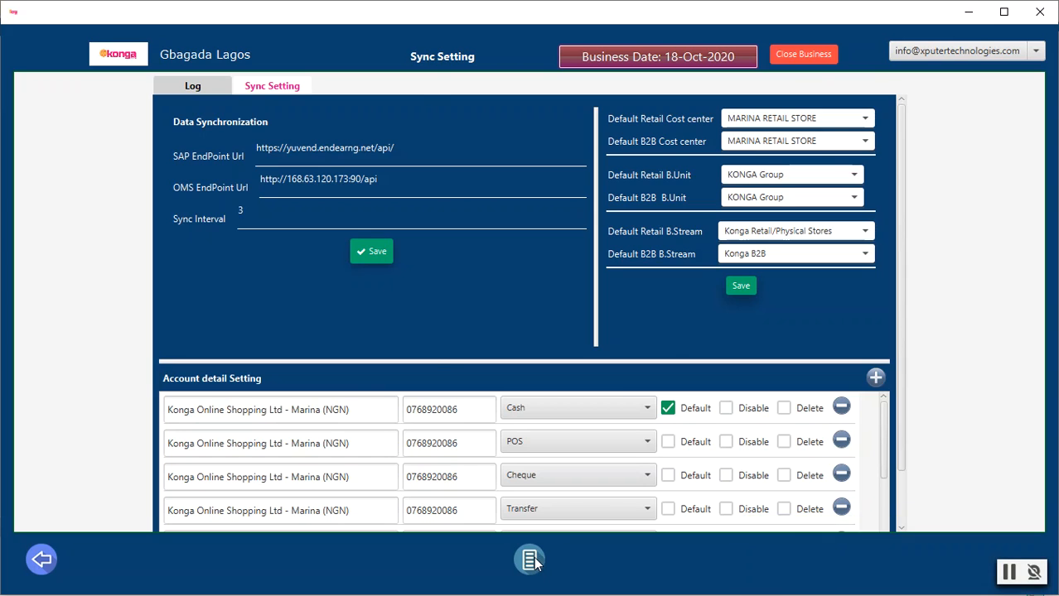
# Step: Return to the Main Page and open STOCK ITEM > My Inventory
pyautogui.click(534, 563)
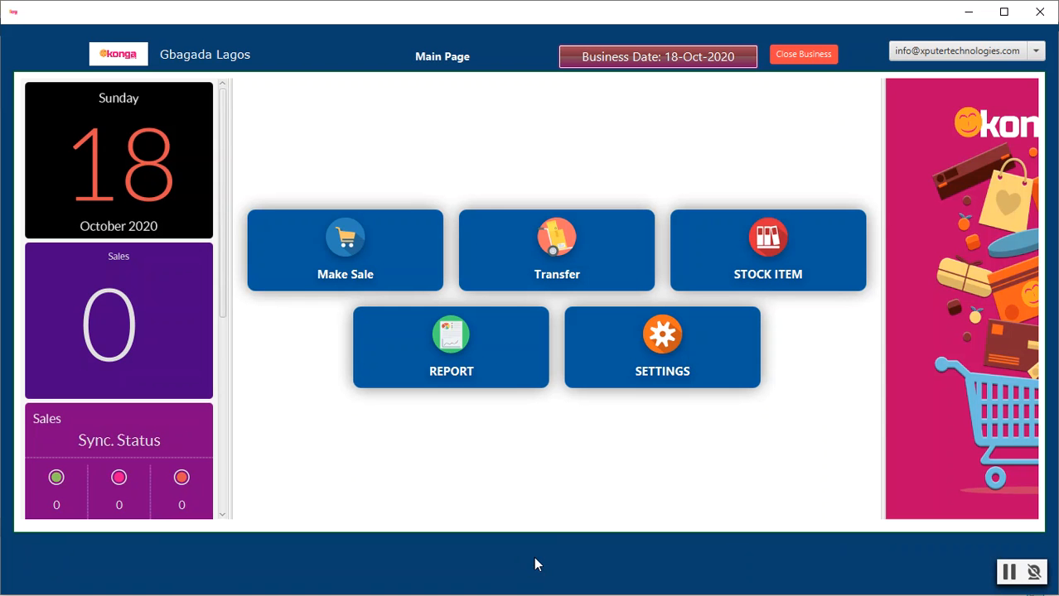
pyautogui.click(774, 242)
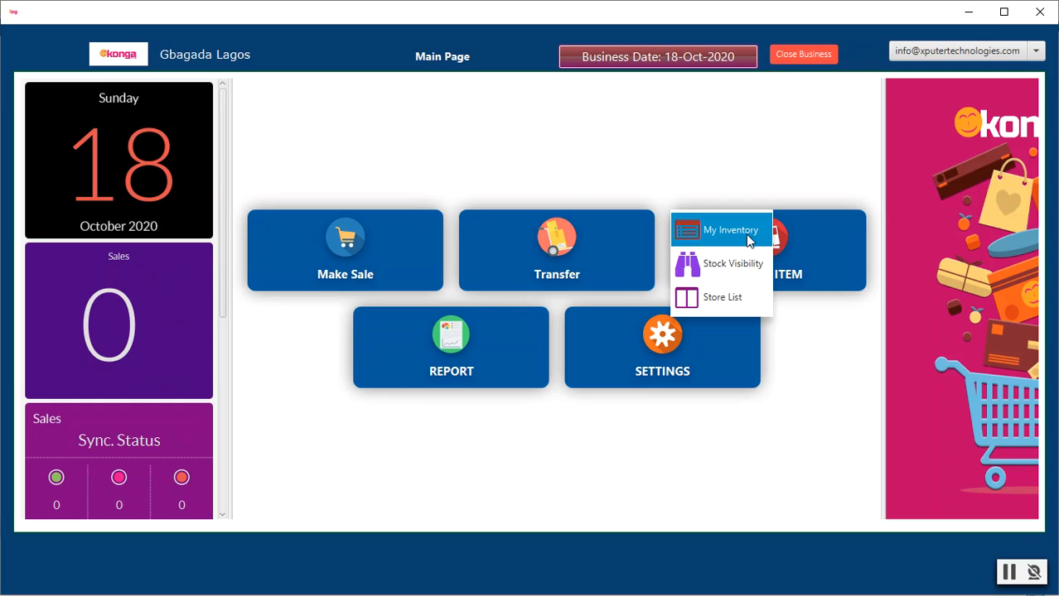
pyautogui.click(729, 231)
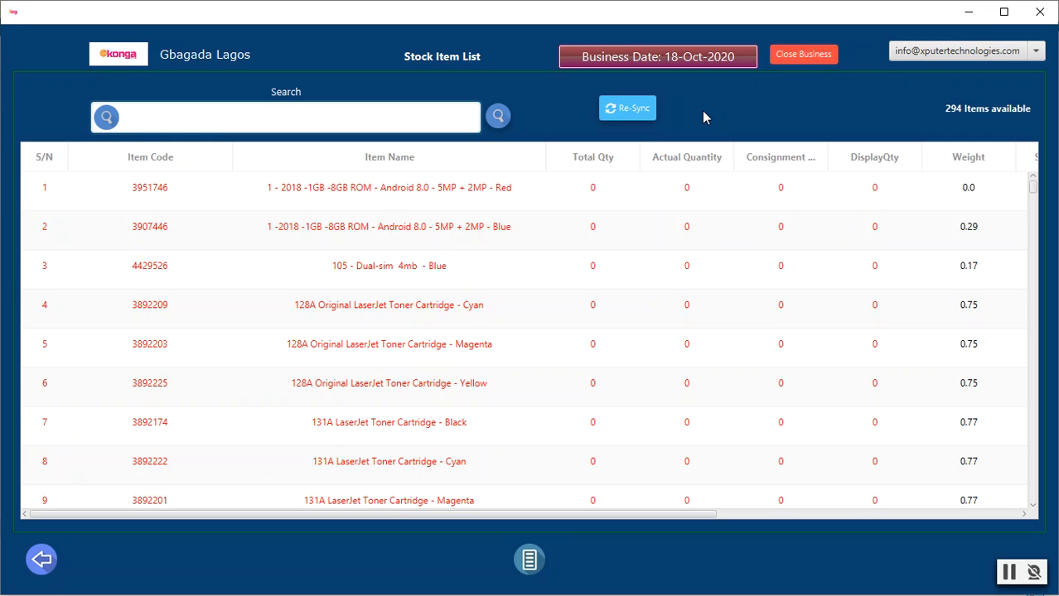
# Step: Re-sync the stock item list up to 1239 items, then go back to the Main Page
pyautogui.click(620, 113)
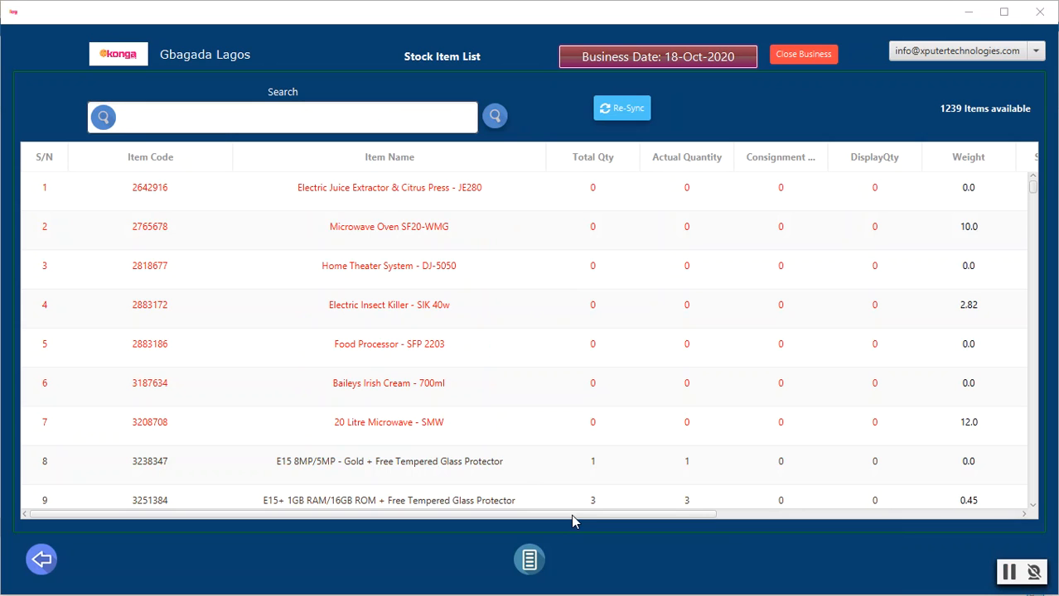
pyautogui.click(529, 564)
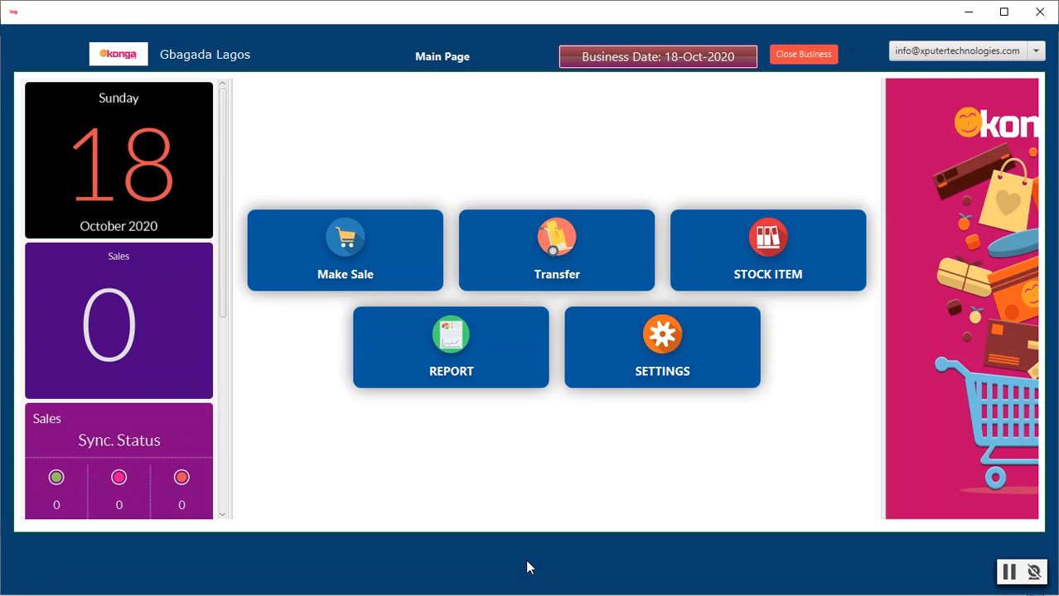
# Step: Open Role and User settings and expand the Administrator and SalesManager roles
pyautogui.click(674, 341)
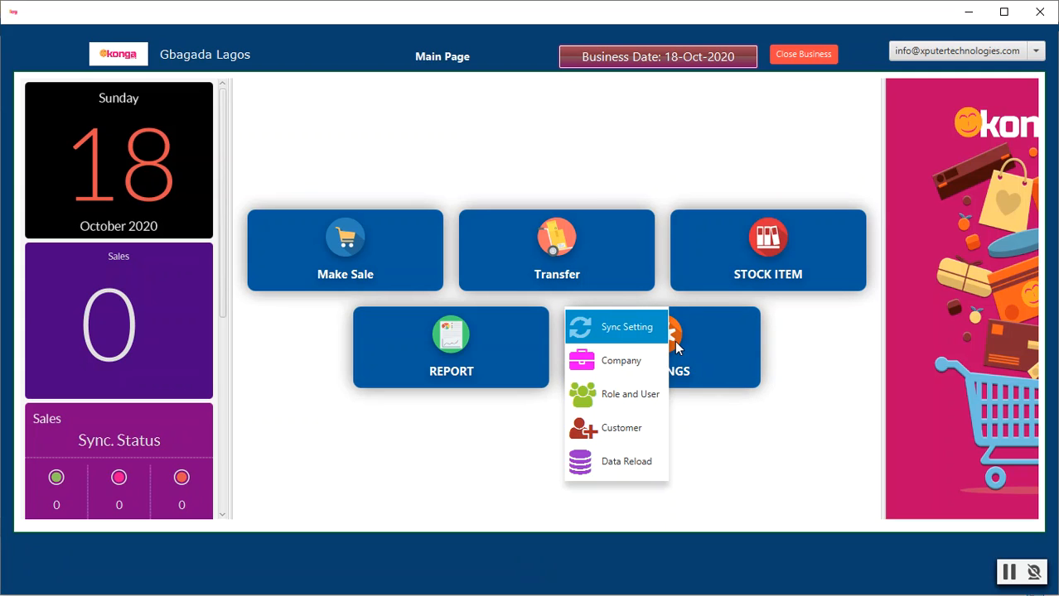
pyautogui.click(632, 396)
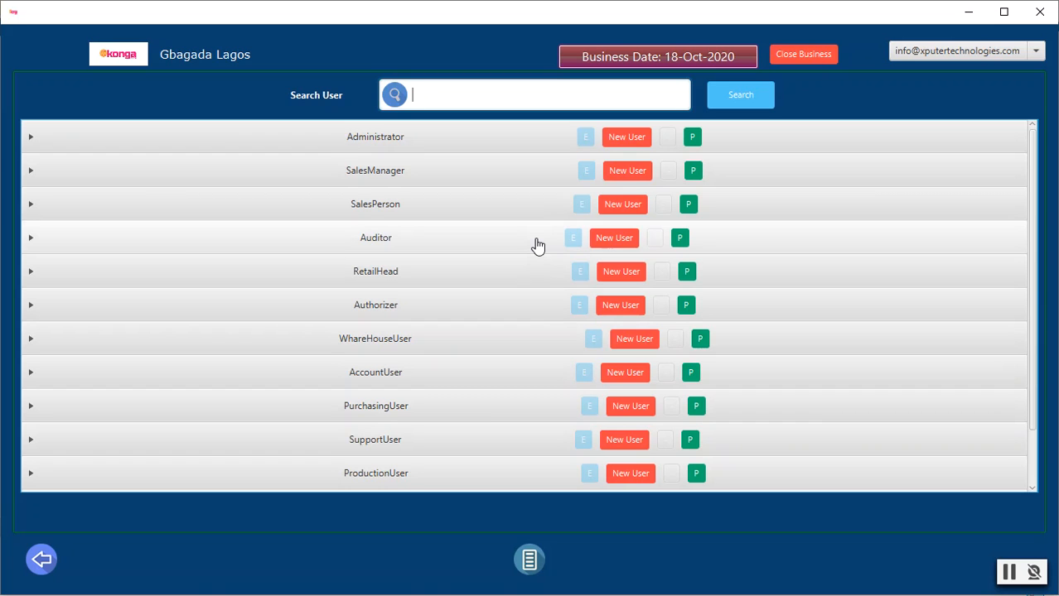
pyautogui.click(505, 143)
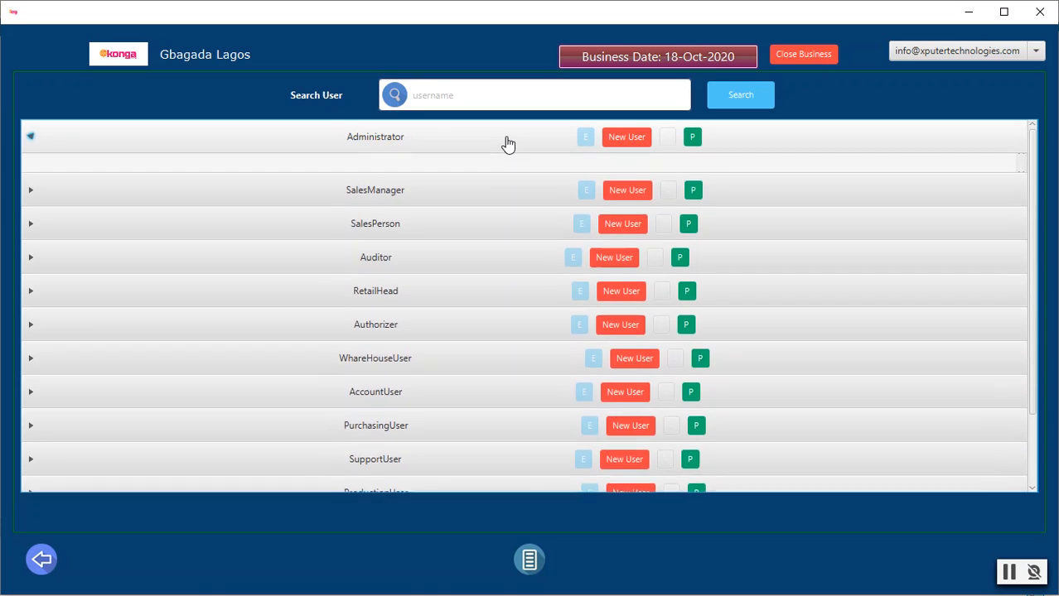
pyautogui.click(1022, 159)
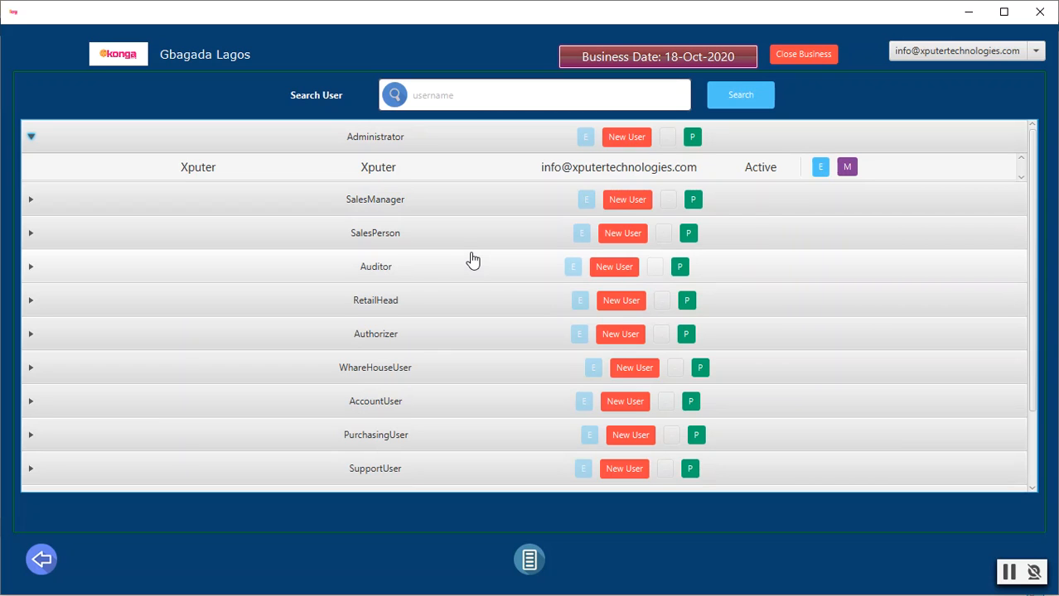
pyautogui.click(461, 199)
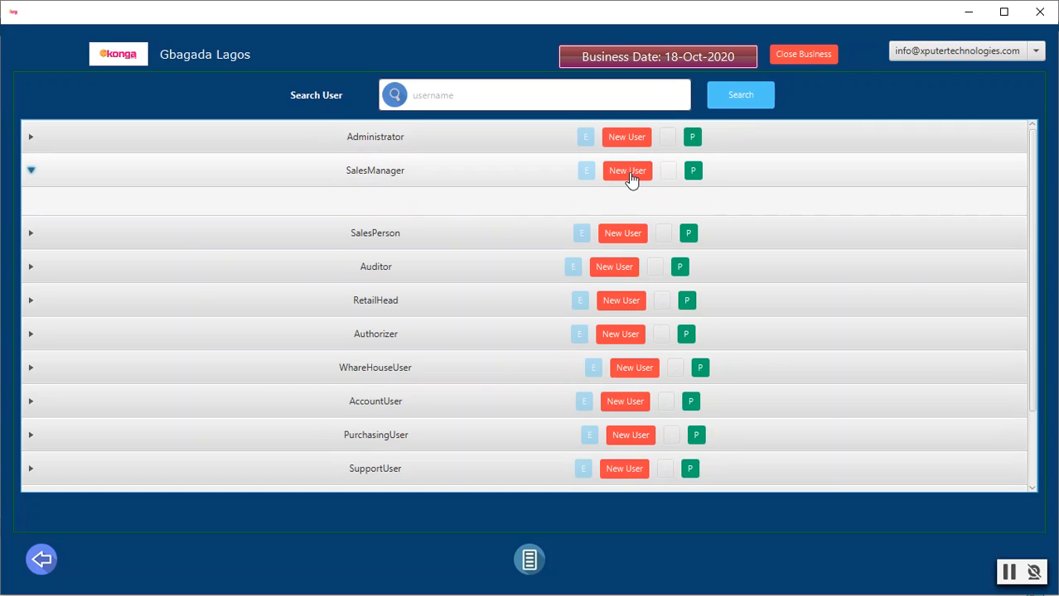
pyautogui.click(629, 176)
# Step: Enter first name 'Marina Sales' and last name 'Manager' for the new SalesManager user
pyautogui.click(564, 197)
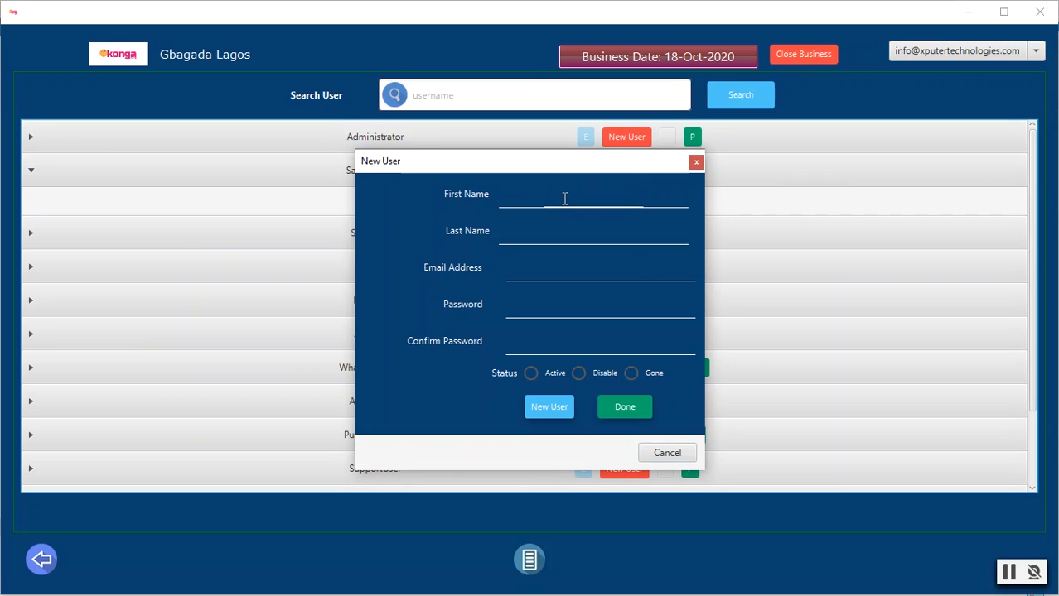
pyautogui.write('Marina')
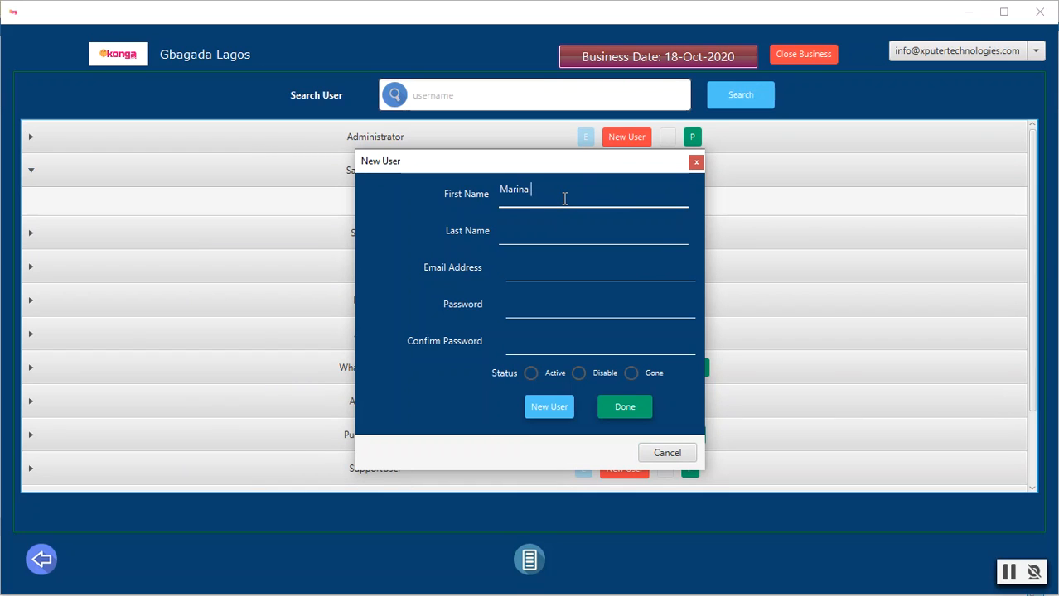
pyautogui.click(534, 233)
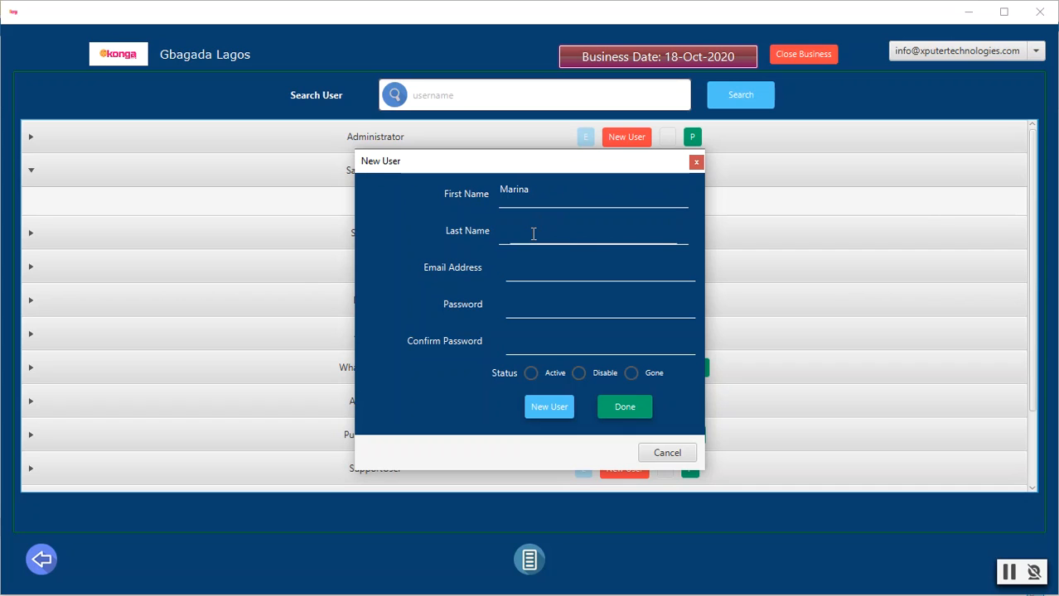
pyautogui.click(545, 188)
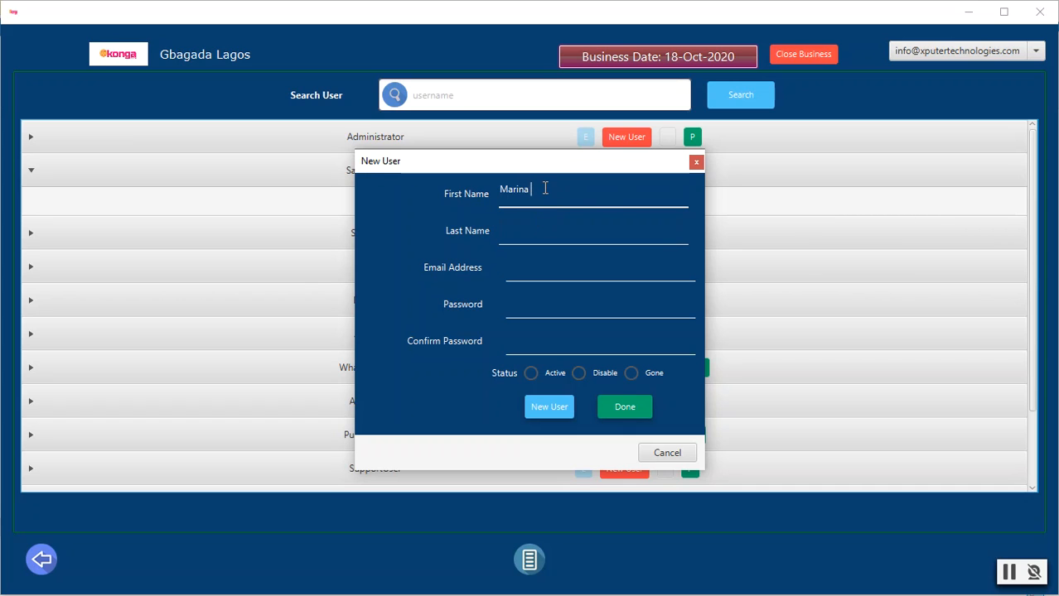
pyautogui.write('s')
pyautogui.press('BackSpace')
pyautogui.write('Sales')
pyautogui.click(555, 233)
pyautogui.write('Manager')
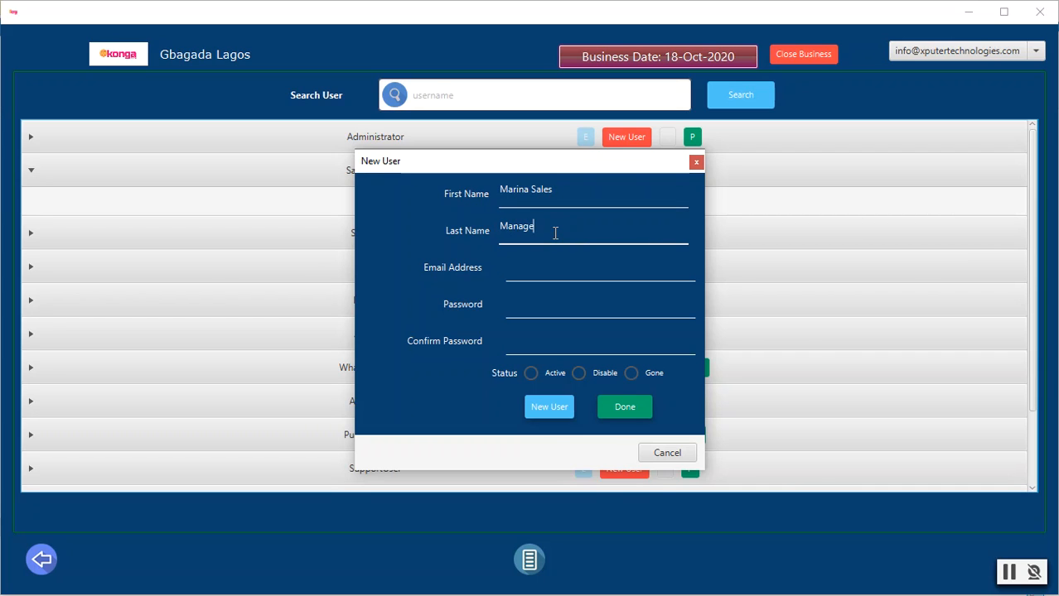
# Step: Fill in the user's e-mail address, password and password confirmation
pyautogui.click(571, 267)
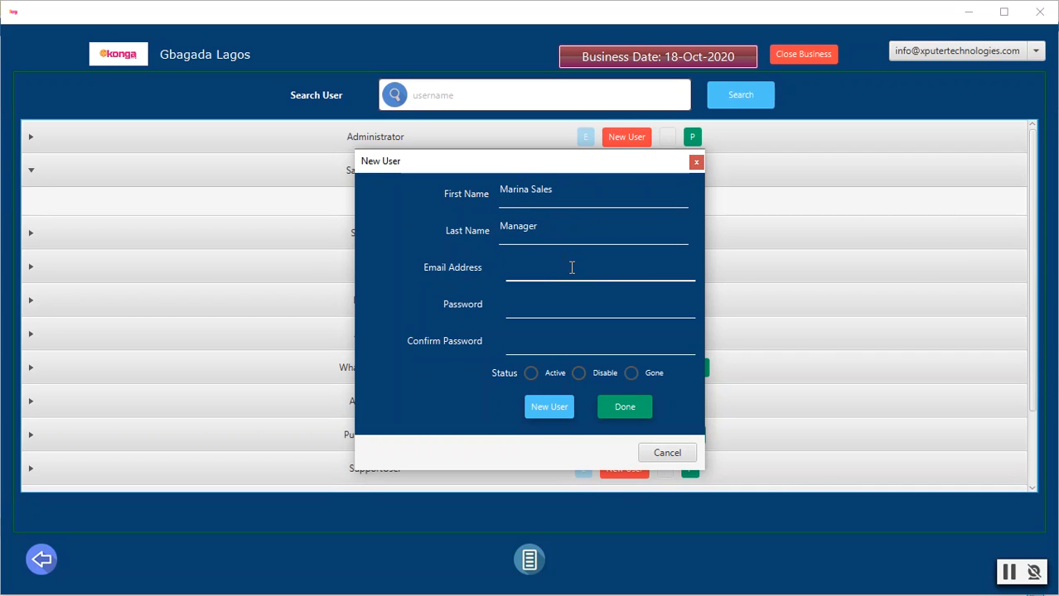
pyautogui.click(560, 303)
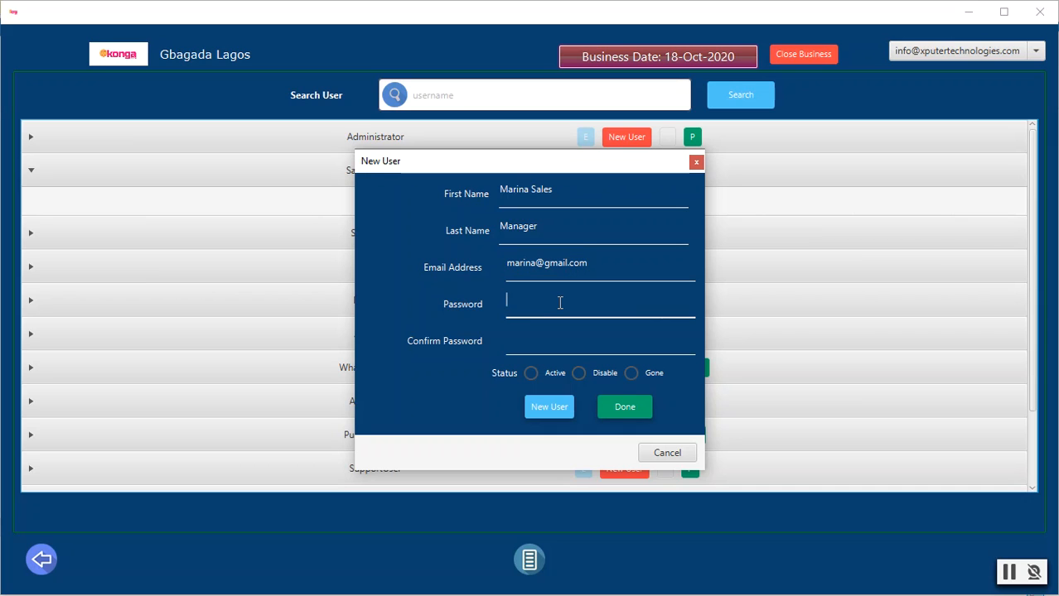
pyautogui.write('***********')
pyautogui.click(550, 342)
pyautogui.write('*****')
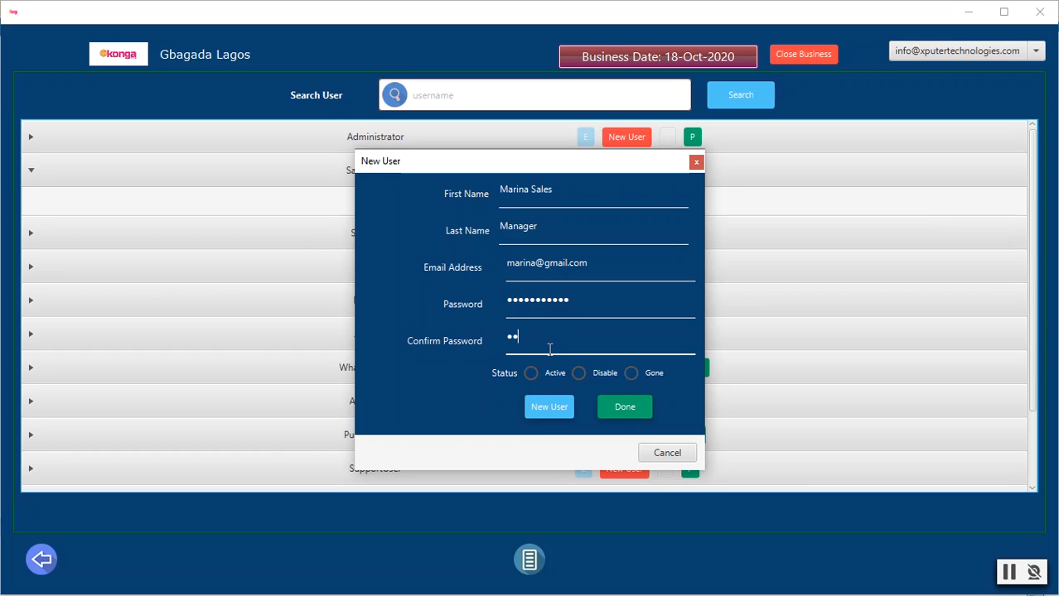
pyautogui.write('******')
# Step: Set the new user's status to Active and save it, then go back to the Main Page
pyautogui.click(531, 375)
pyautogui.click(619, 411)
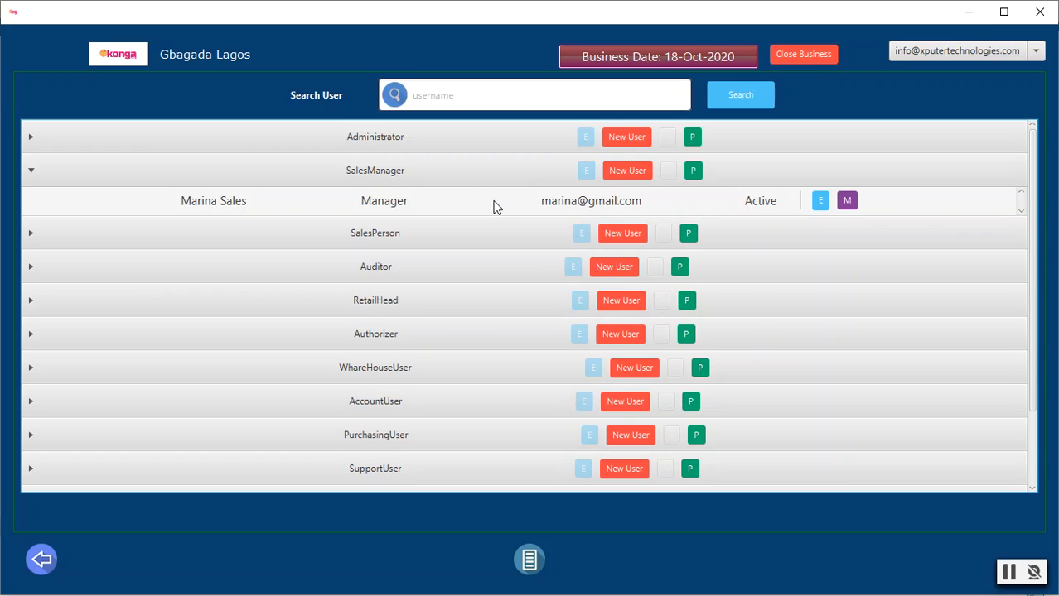
pyautogui.click(531, 567)
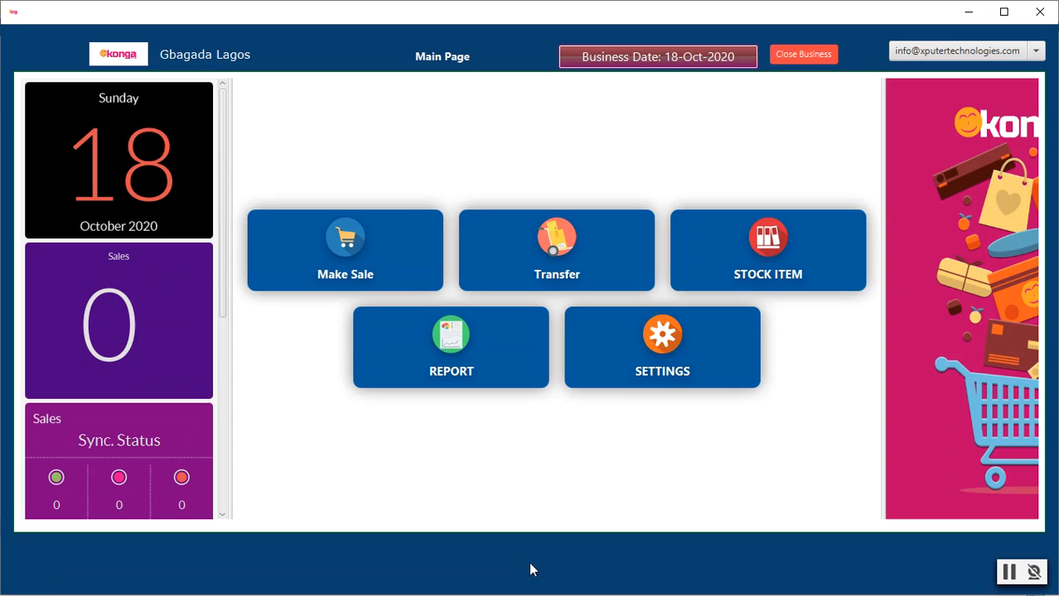
# Step: Log out of the administrator account and sign in with the new sales manager's e-mail and password
pyautogui.click(1035, 50)
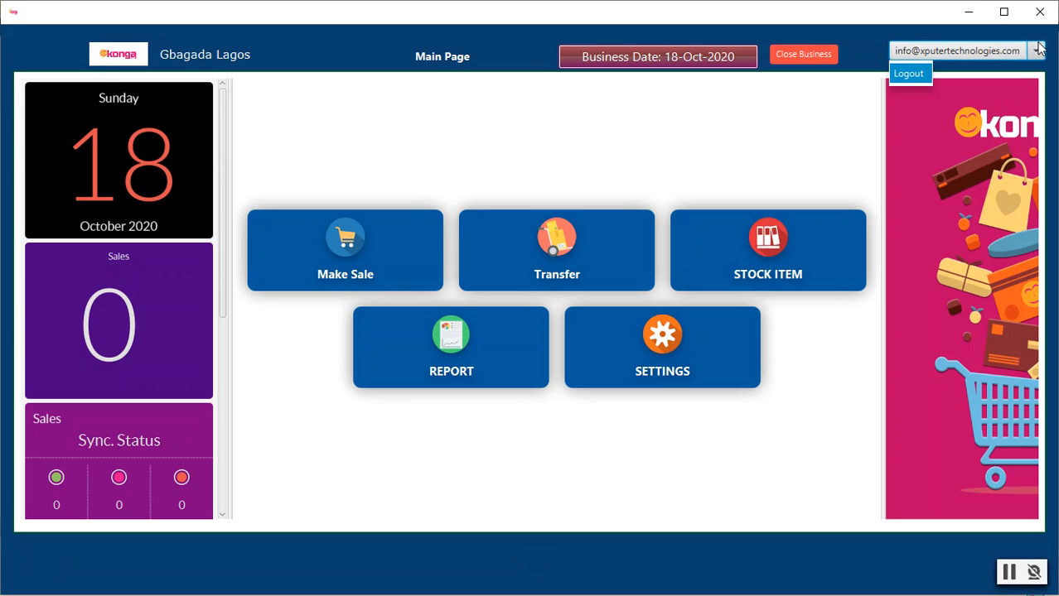
pyautogui.click(912, 73)
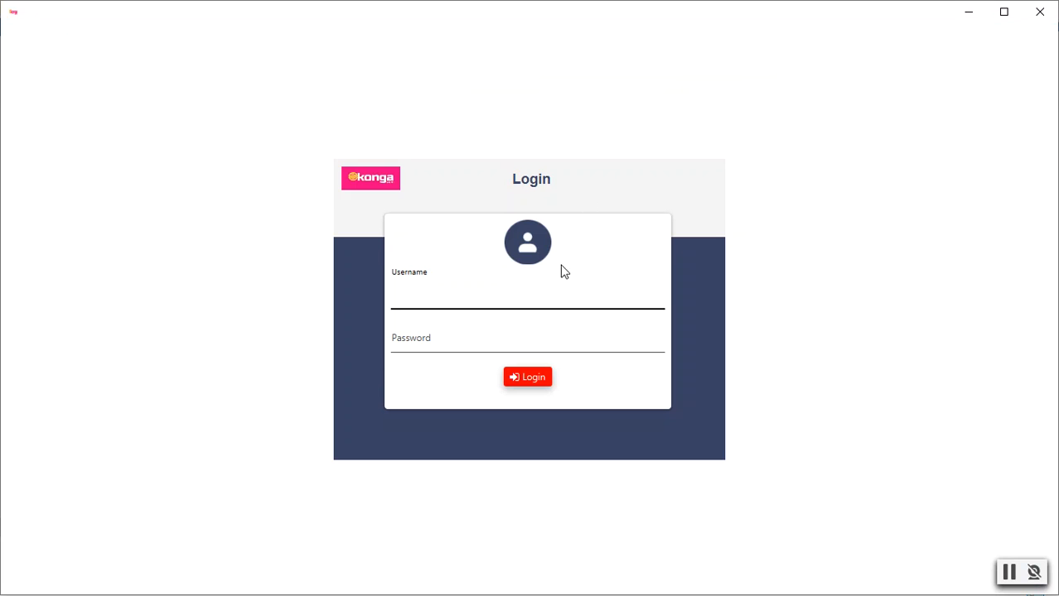
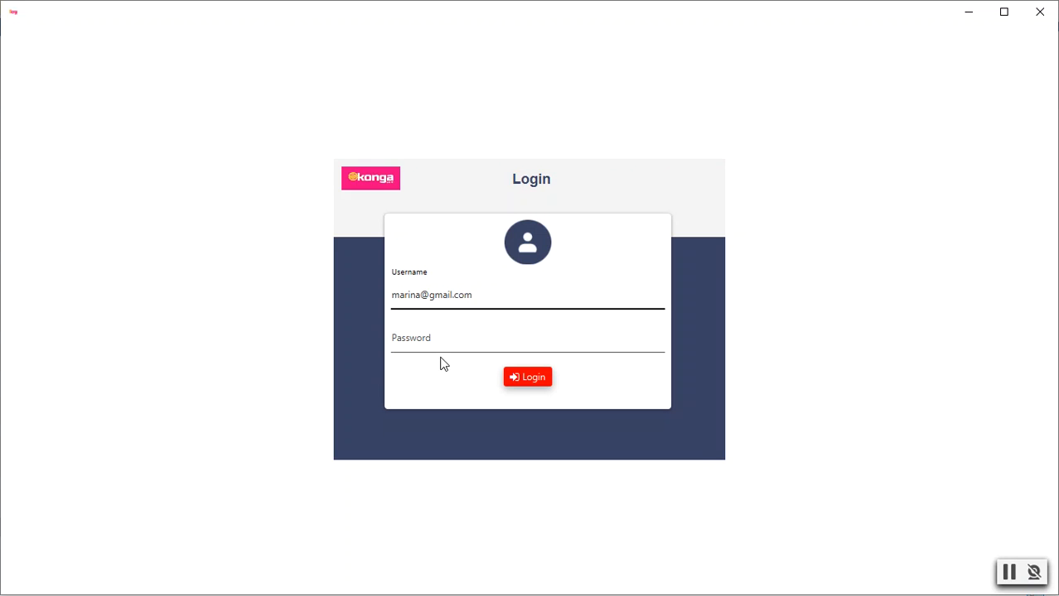
pyautogui.click(440, 343)
pyautogui.write('123456')
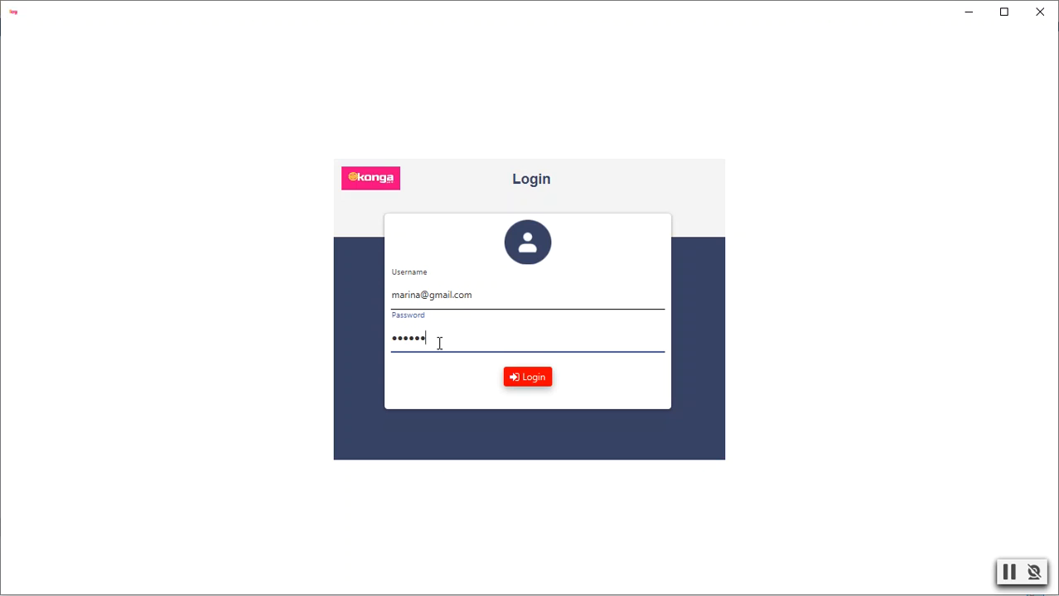
pyautogui.write('78910')
pyautogui.click(529, 379)
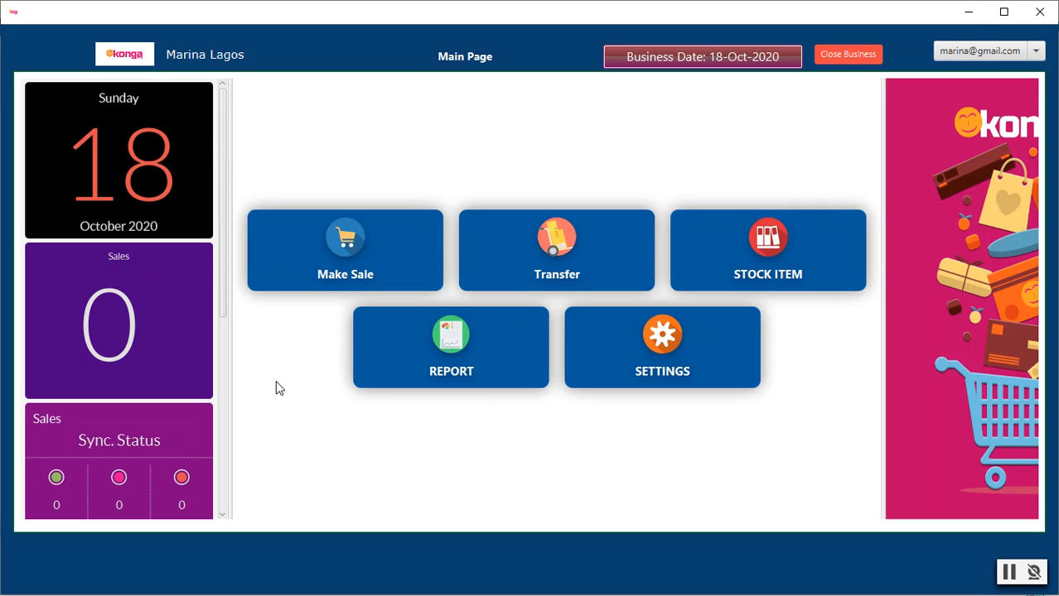